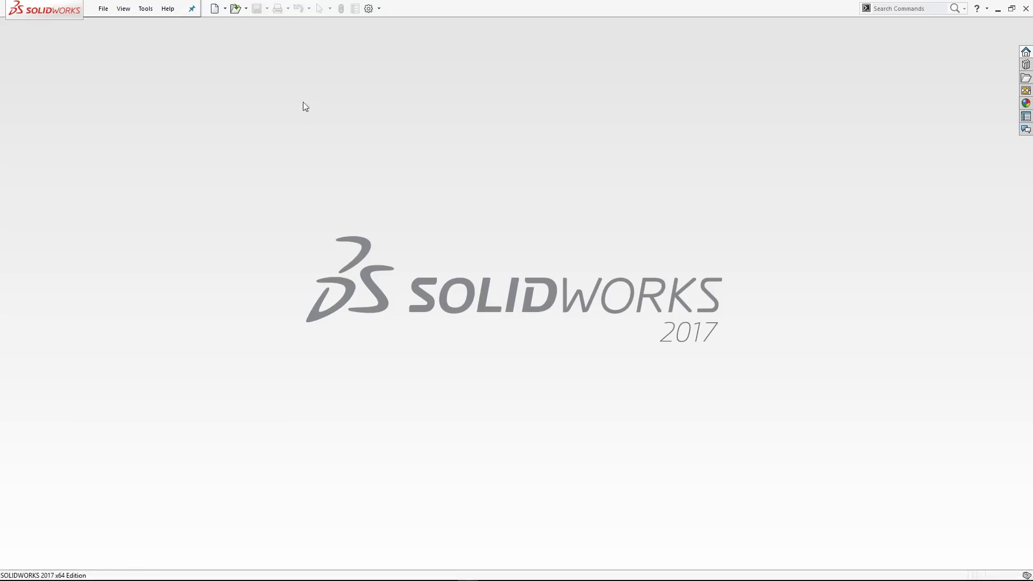
Create a new part document and open Customize on the Keyboard shortcuts tab
click(214, 8)
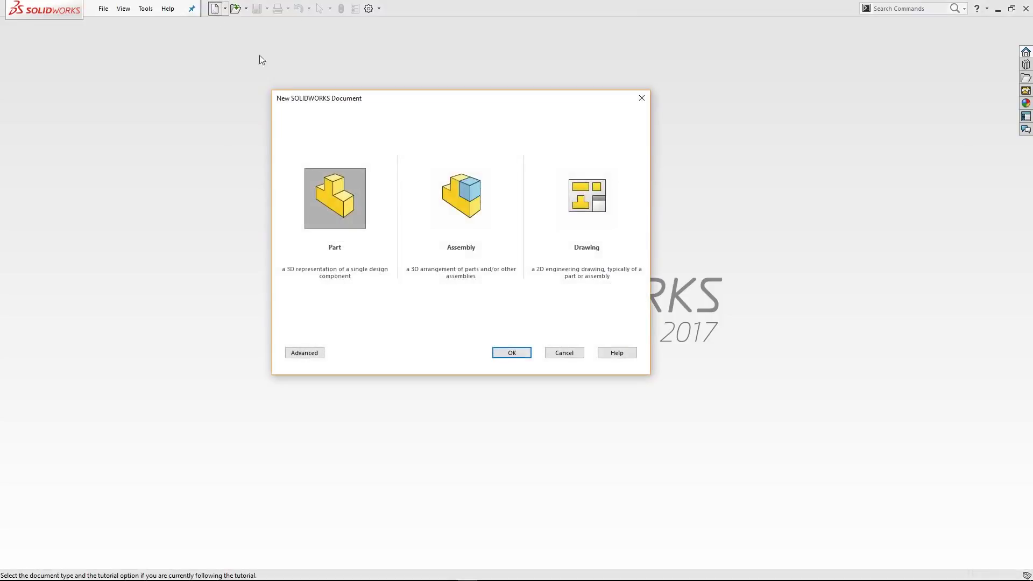
click(510, 353)
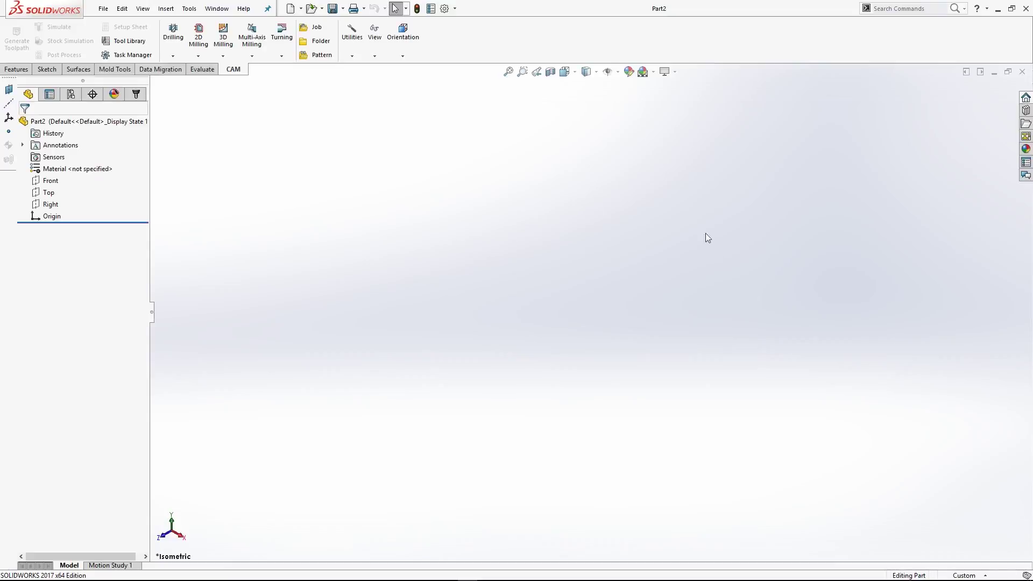
click(455, 9)
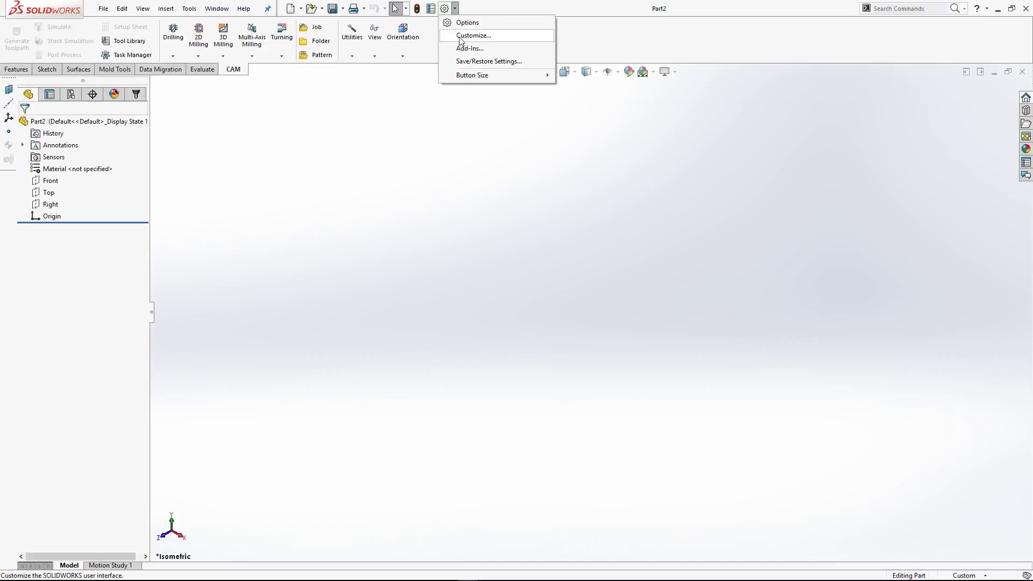
click(460, 36)
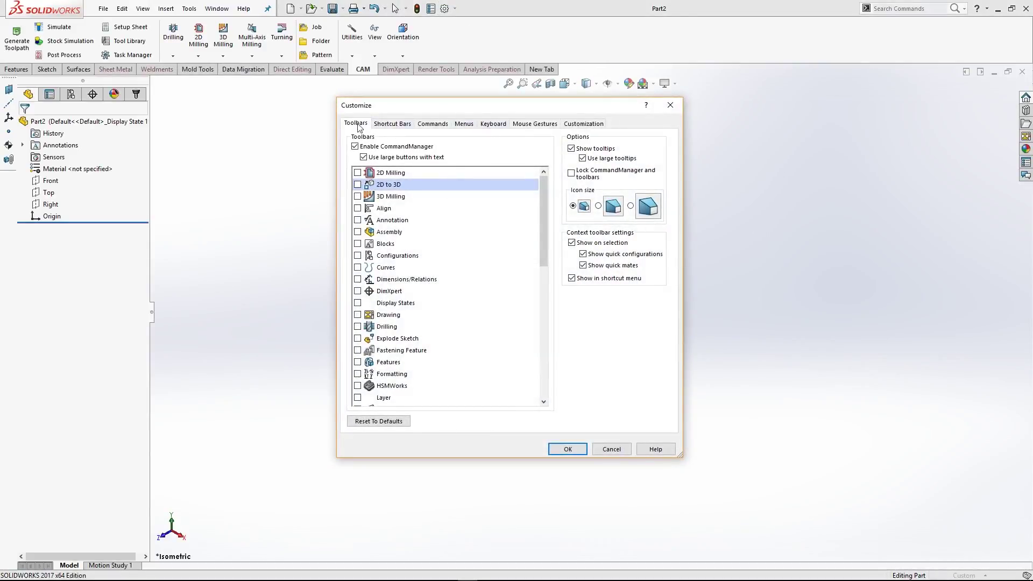
click(493, 124)
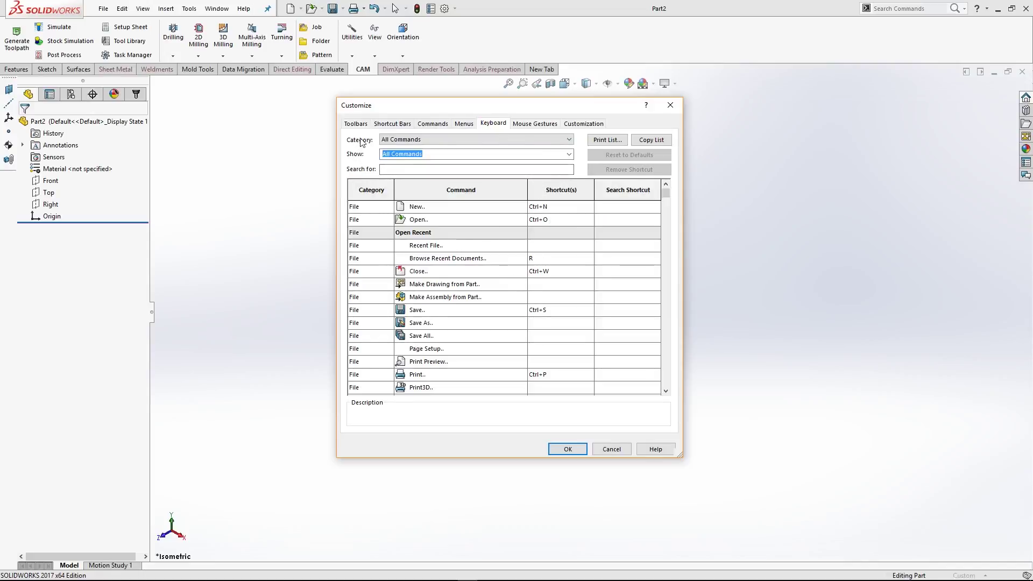
Search for 'sketch' and assign S to the Sketch command, accepting the reassignment
click(393, 169)
text(sketch)
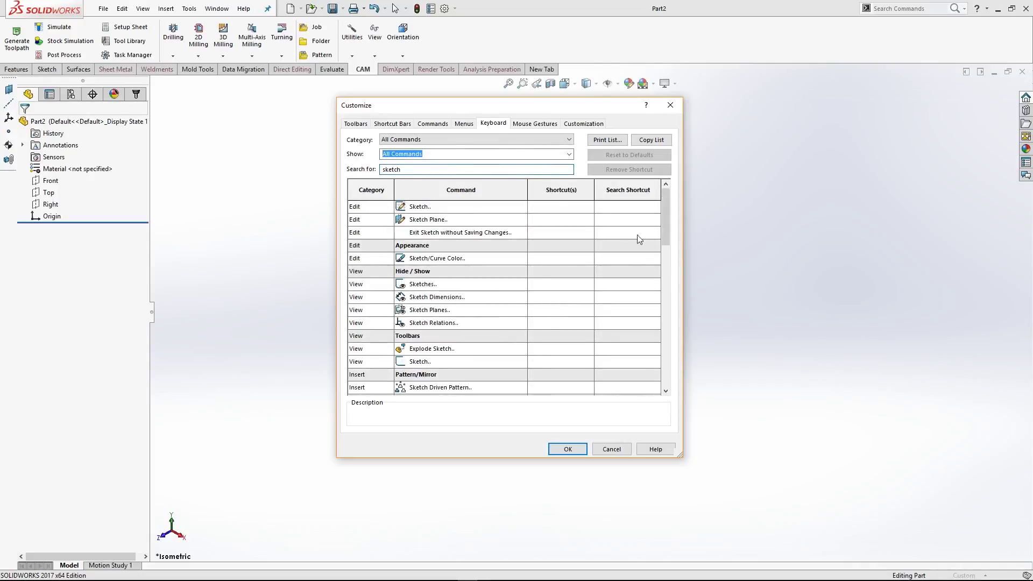
drag(666, 225, 670, 277)
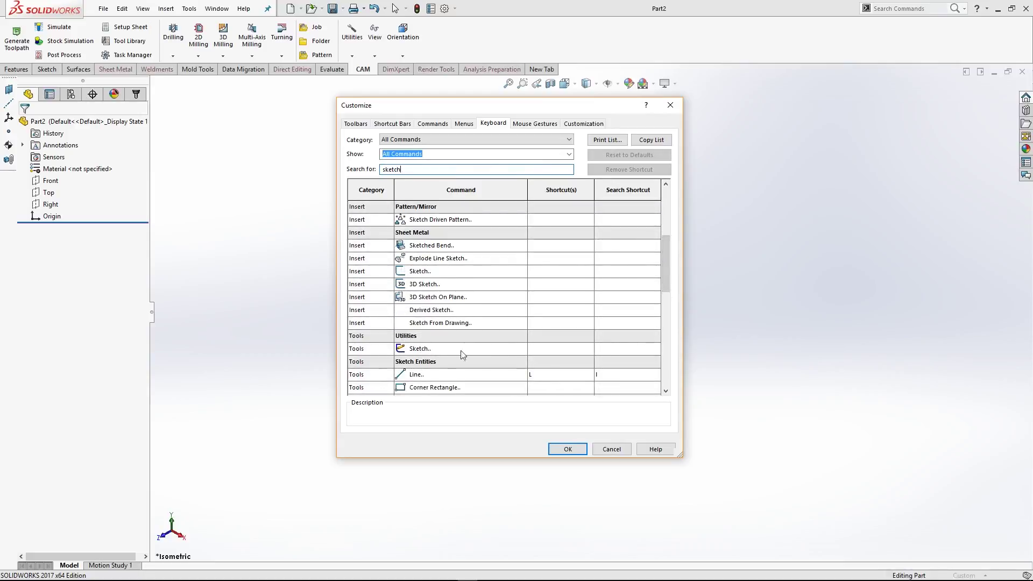
click(552, 350)
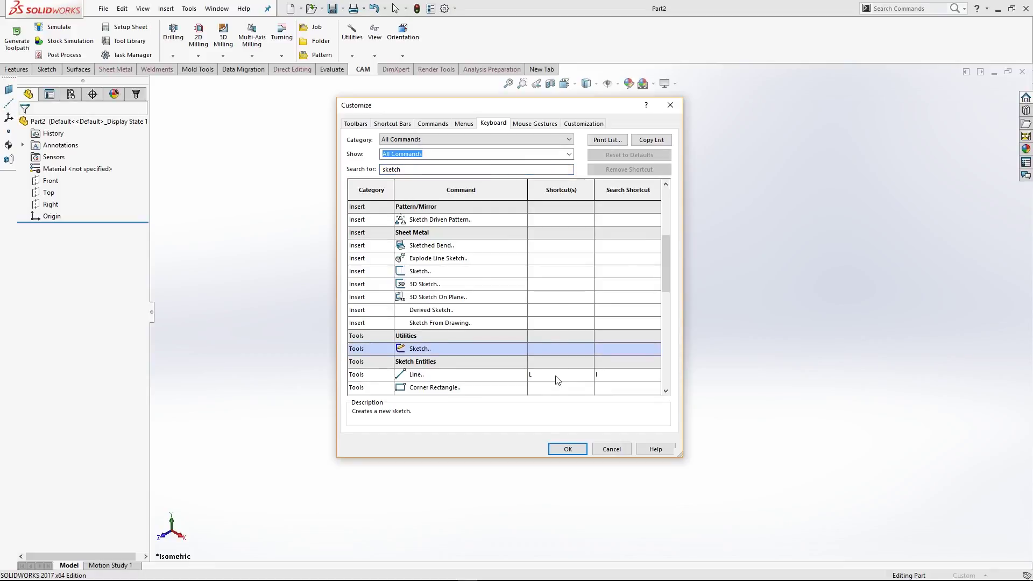
key(s)
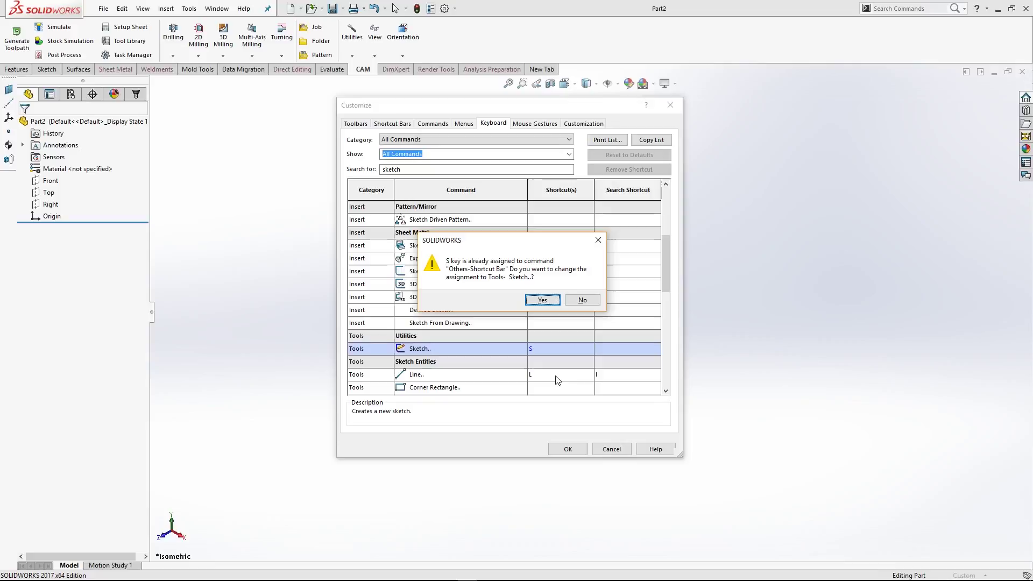
key(Return)
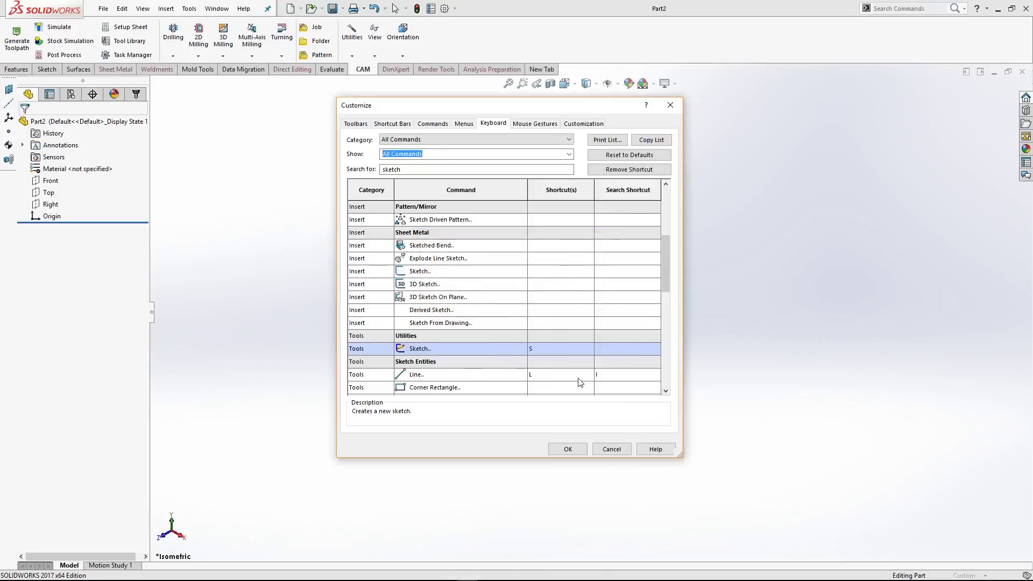
Assign R as the Corner Rectangle shortcut, accepting the reassignment
double_click(665, 391)
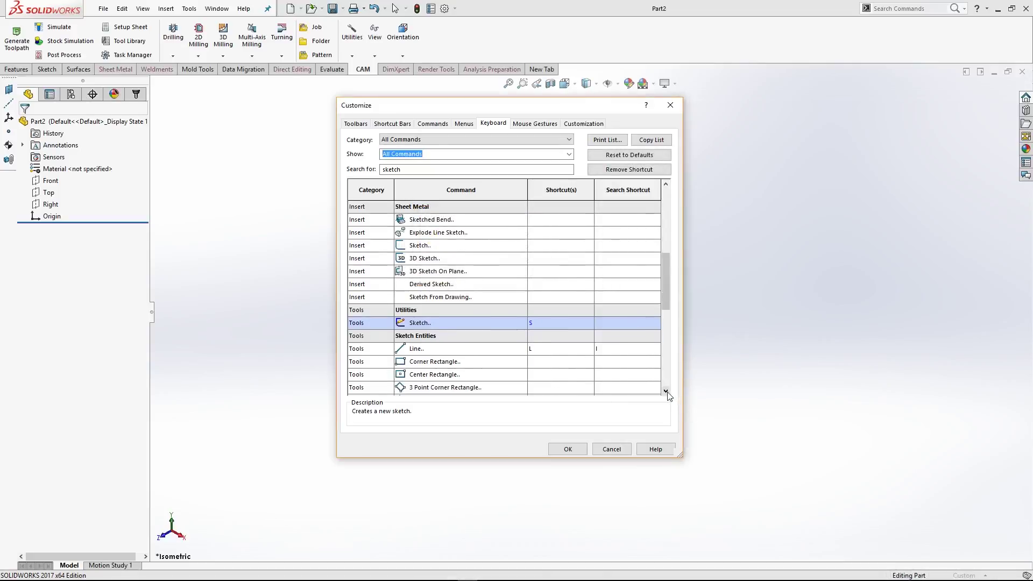
click(542, 361)
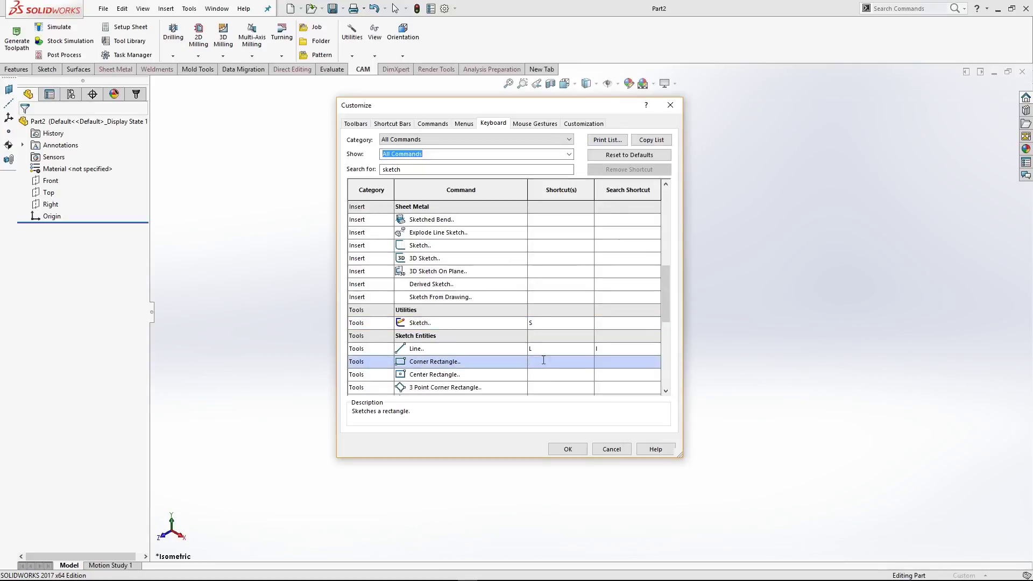
key(r)
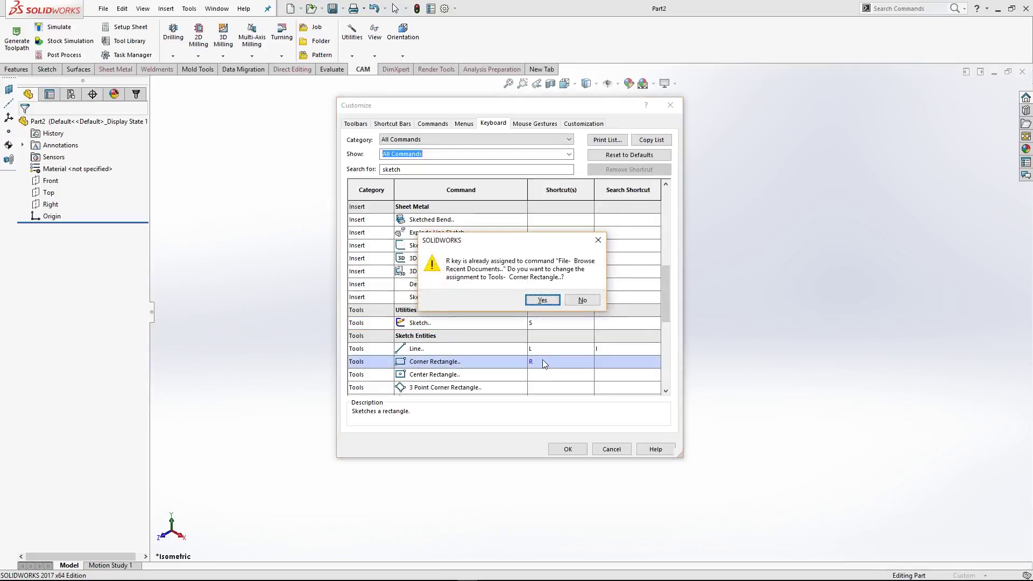
key(Return)
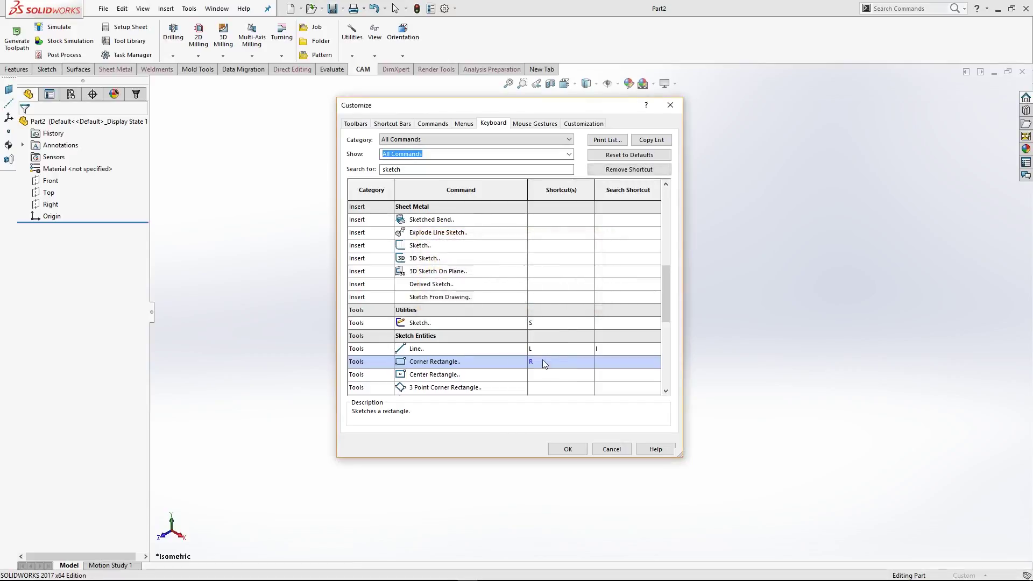
Assign C as the Circle shortcut, taking it over from Expand/Collapse Tree
click(666, 392)
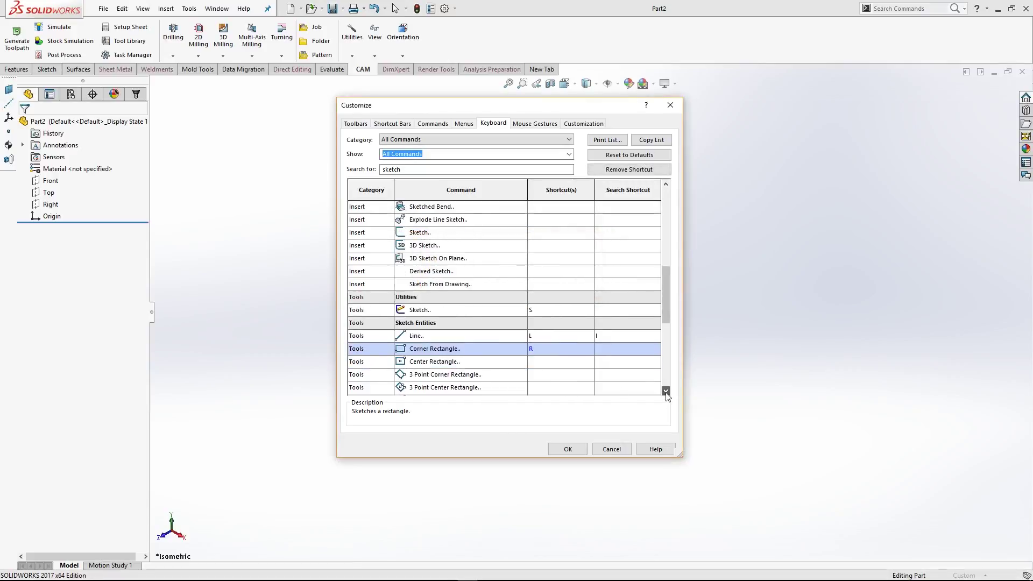
drag(665, 311, 665, 324)
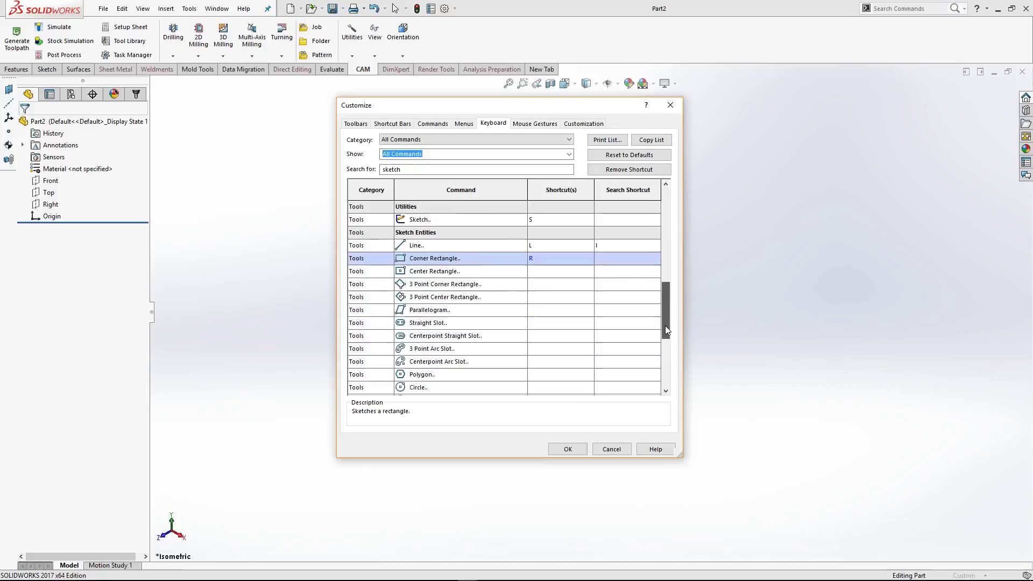
click(432, 388)
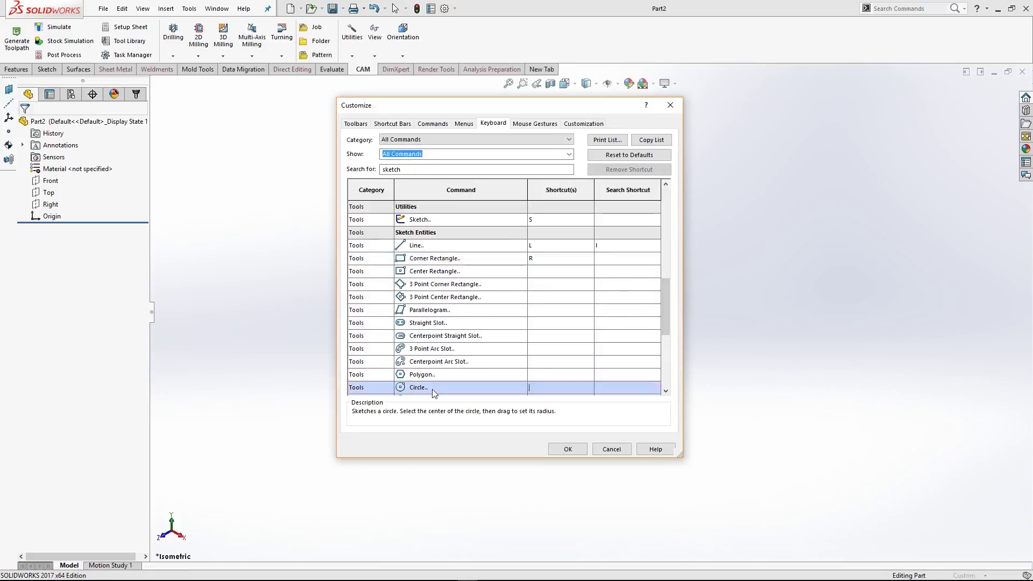
key(c)
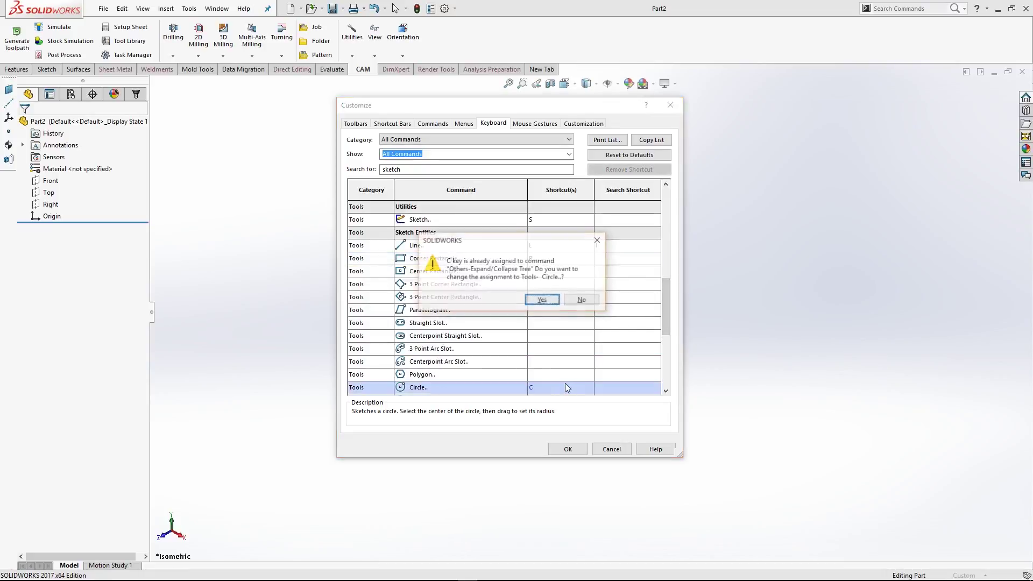
key(Return)
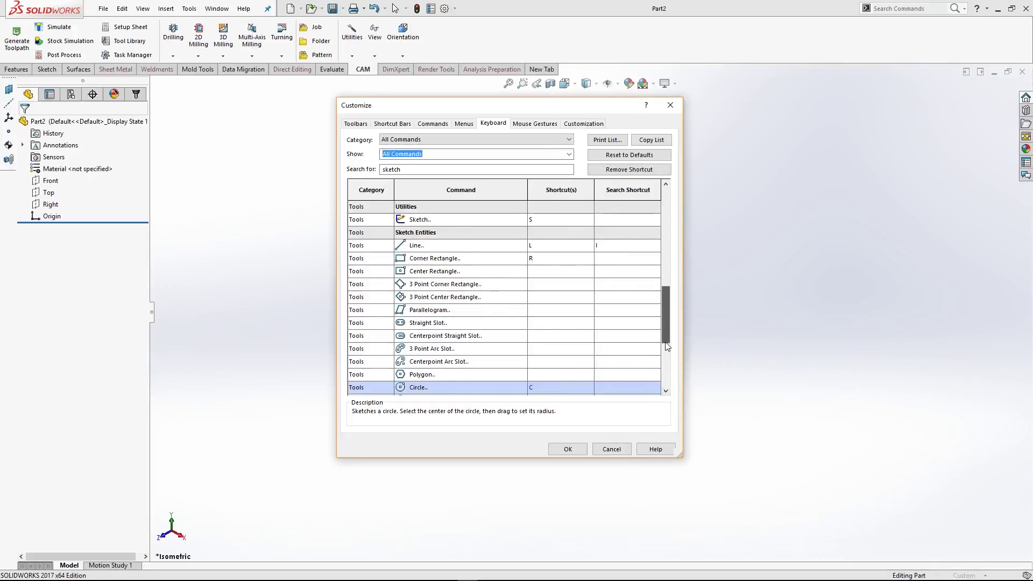
scroll(665, 342, down, 1)
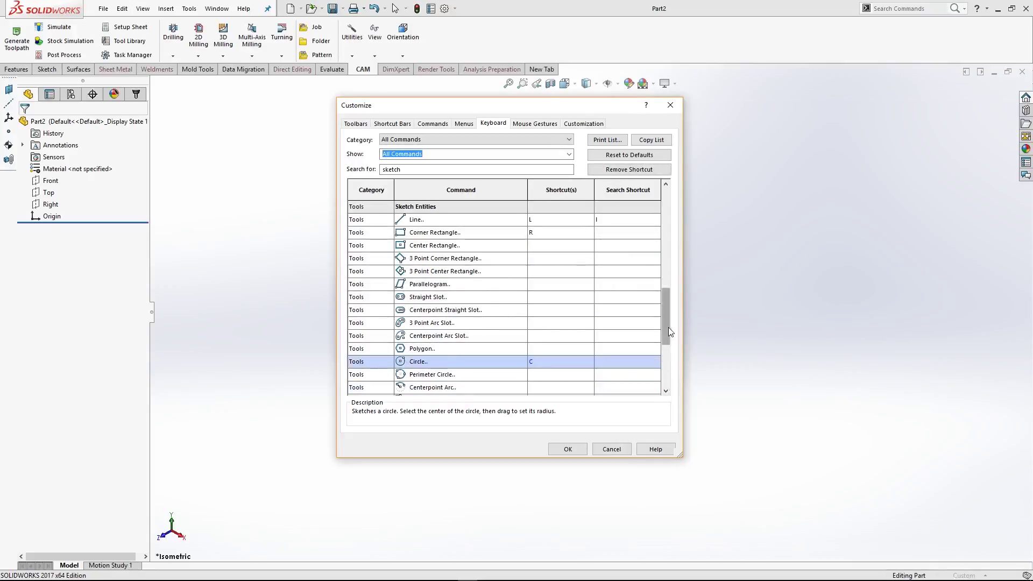
drag(668, 330, 673, 360)
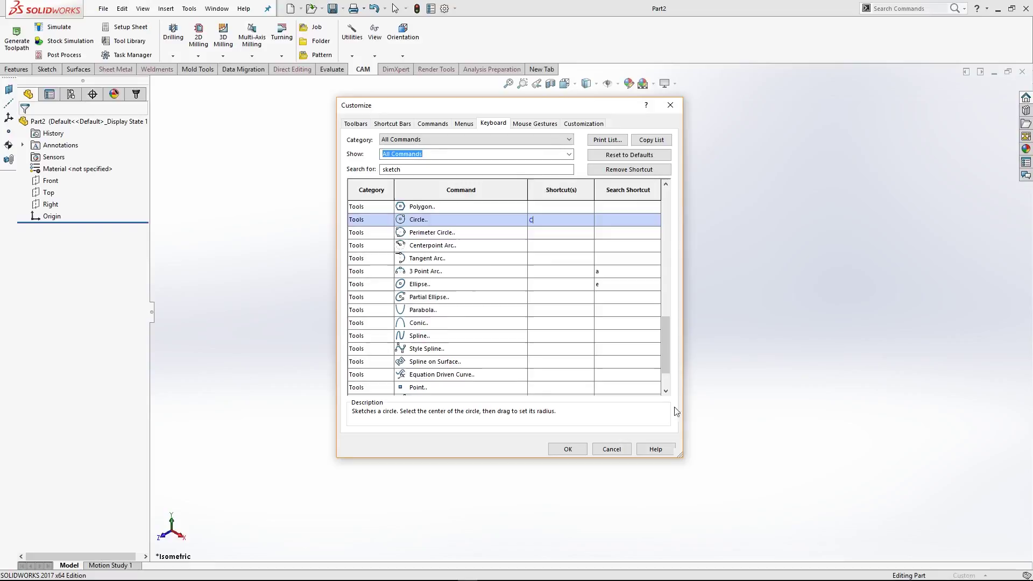
Assign Shift+L to Centerline and O to Offset Entities, confirming the conflict warning
click(666, 391)
click(666, 391)
click(666, 391)
click(539, 364)
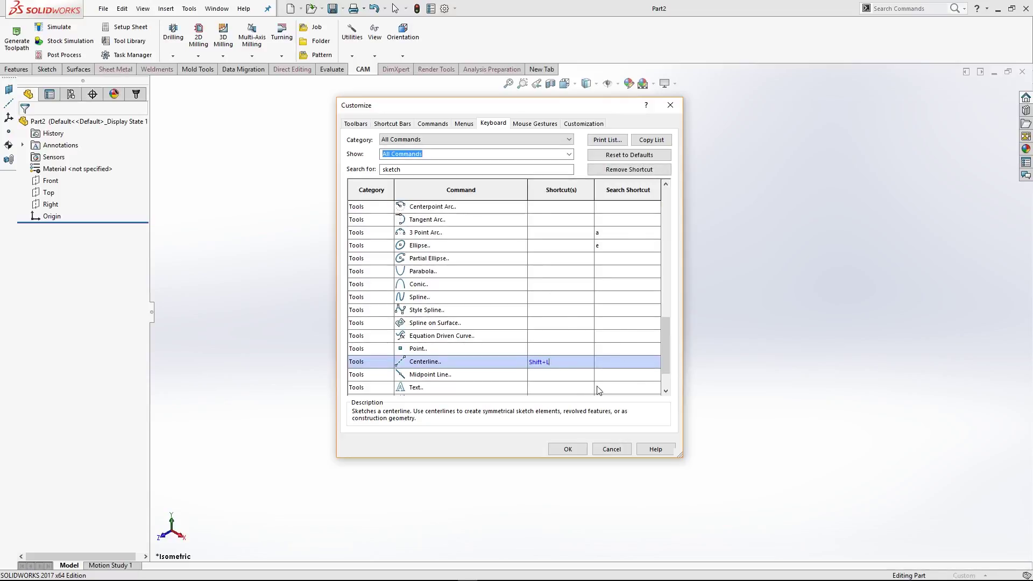
click(667, 391)
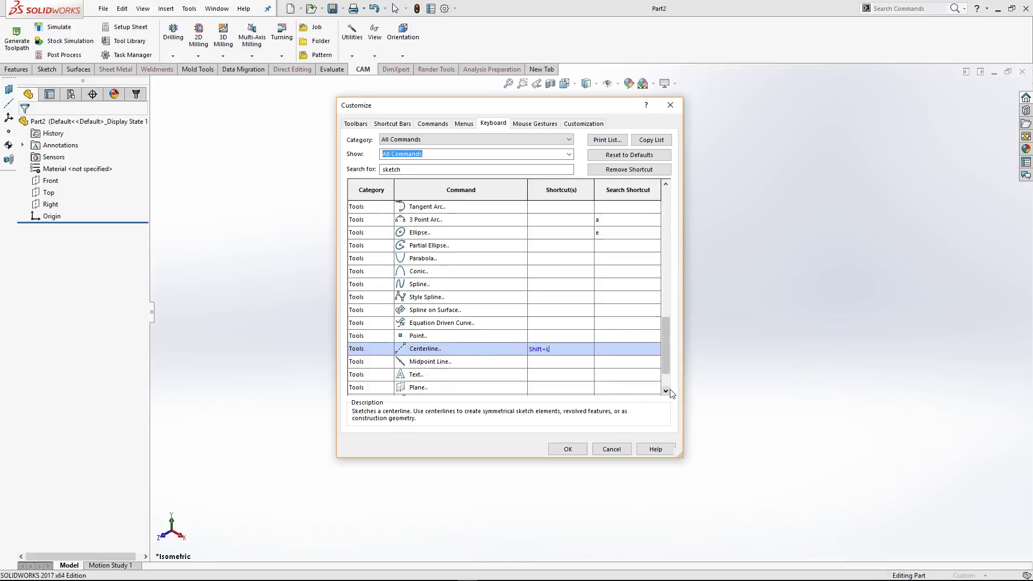
scroll(666, 392, down, 2)
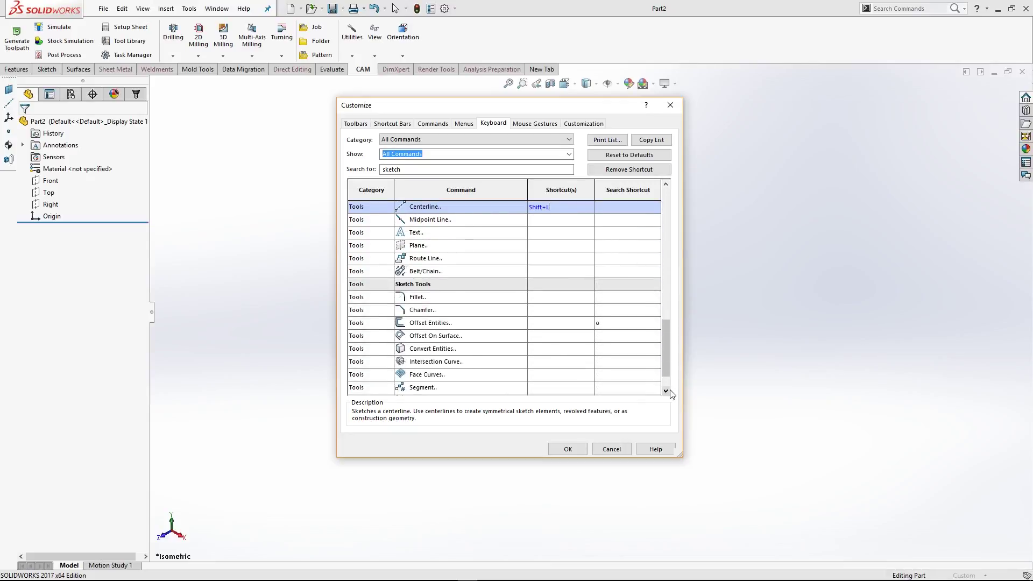
click(532, 323)
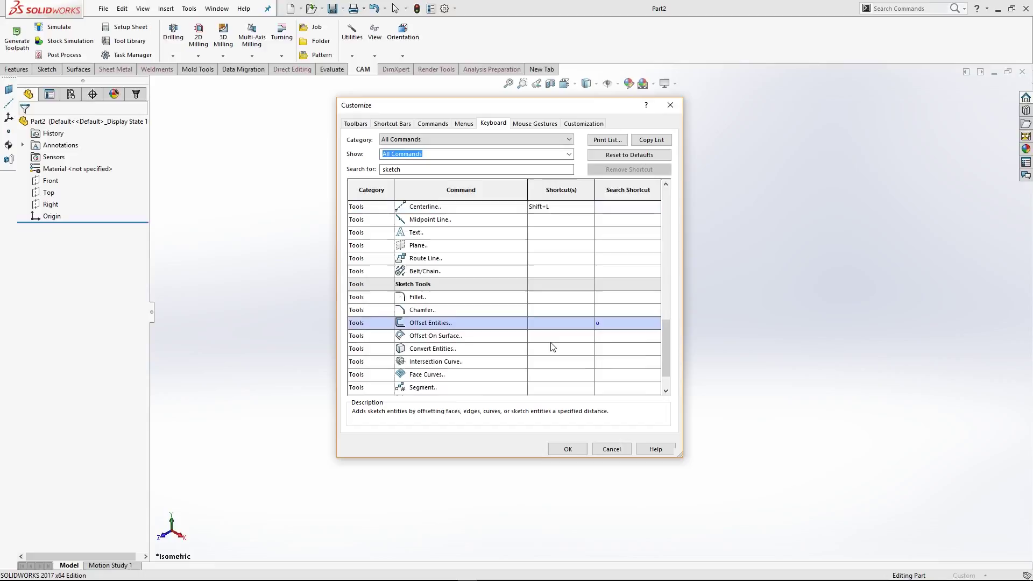
key(o)
key(Return)
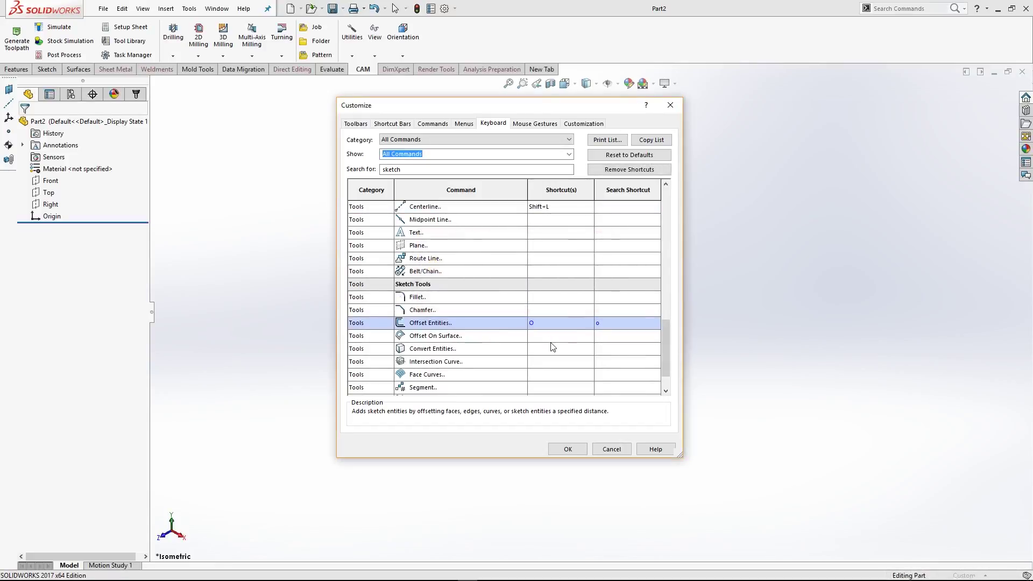
scroll(668, 392, down, 1)
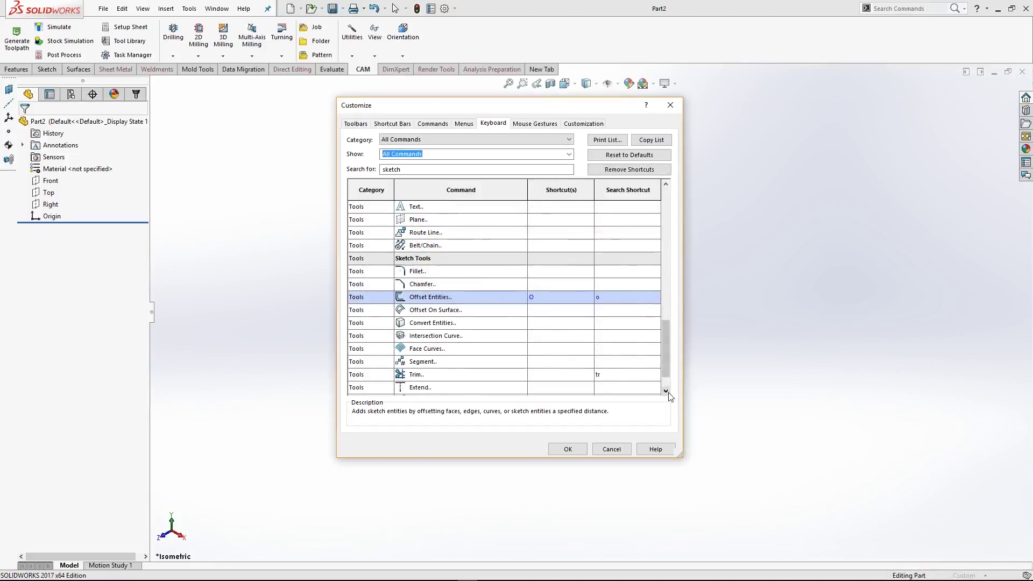
scroll(669, 395, down, 4)
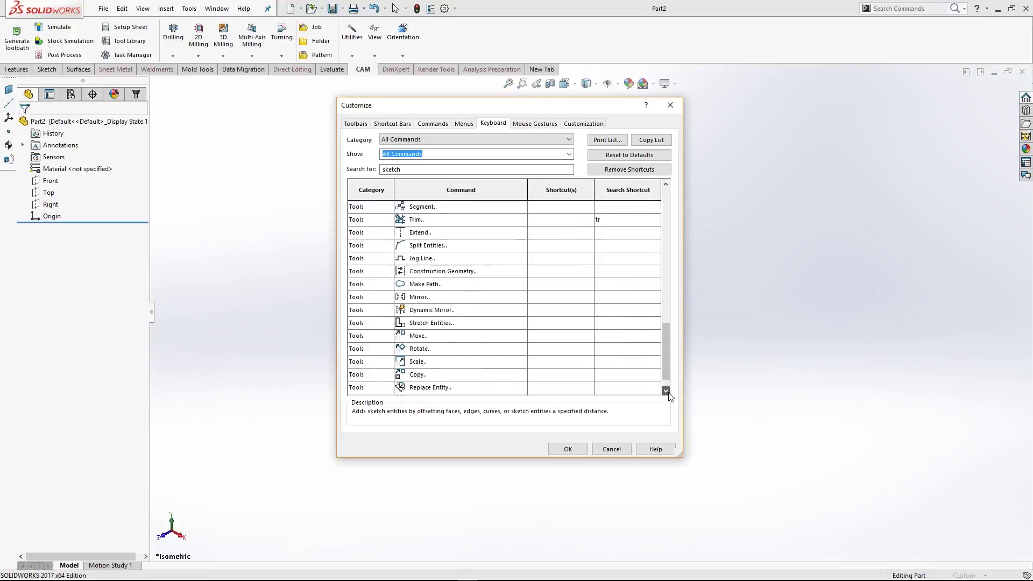
scroll(669, 395, down, 3)
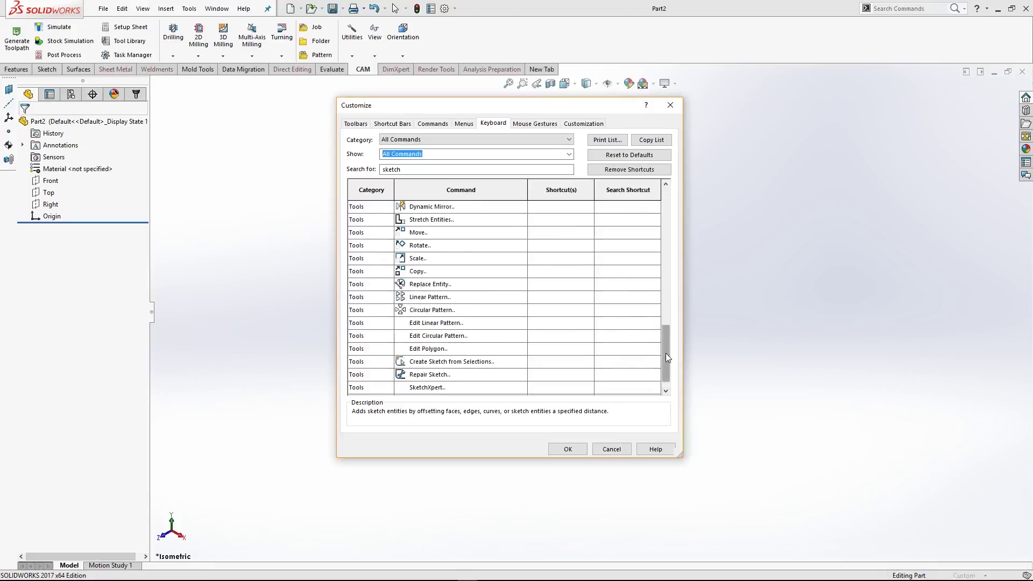
drag(665, 358, 666, 350)
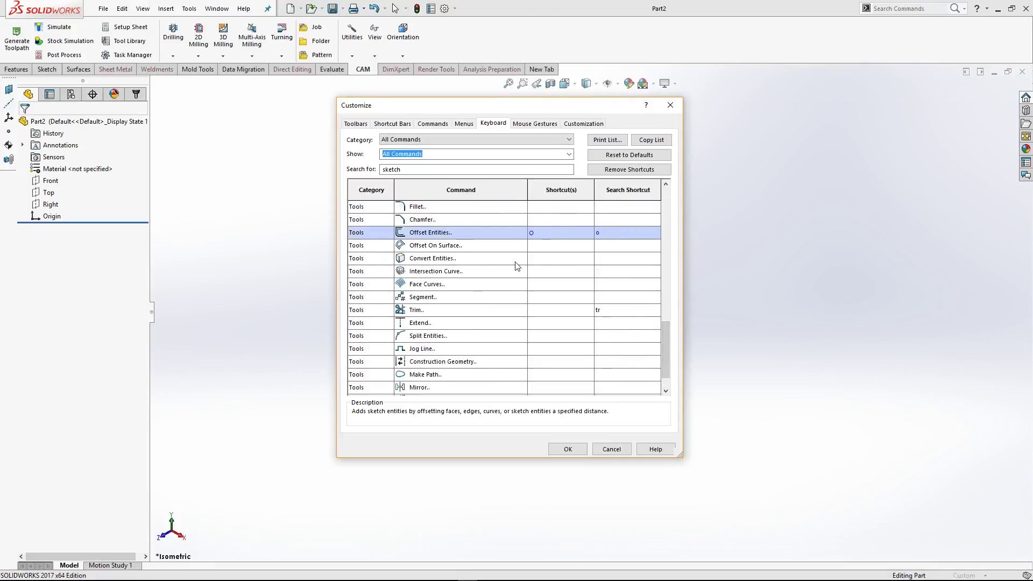
Assign Shift+C to Convert Entities, T to Trim, and M to Mirror
click(531, 259)
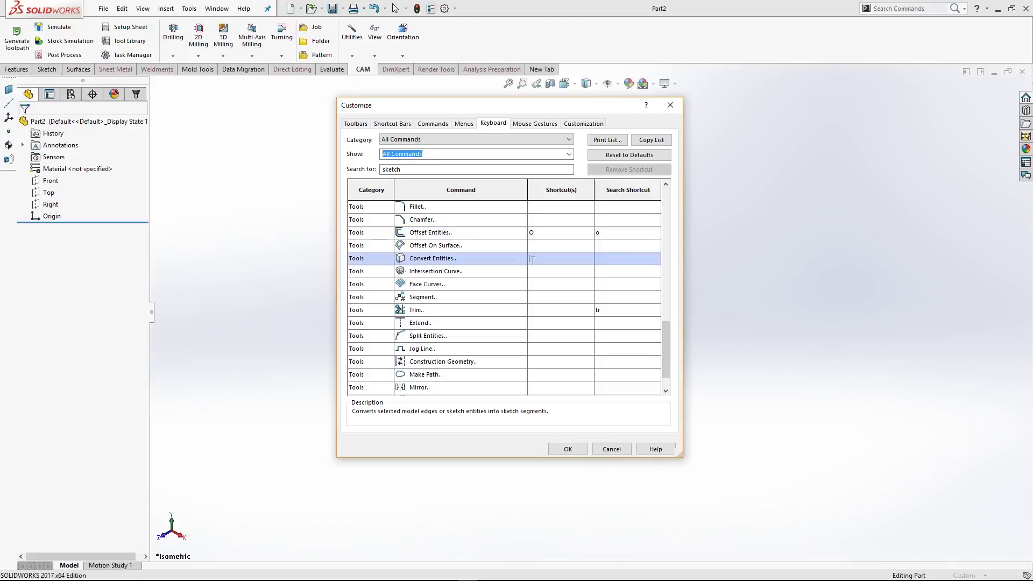
key(shift+c)
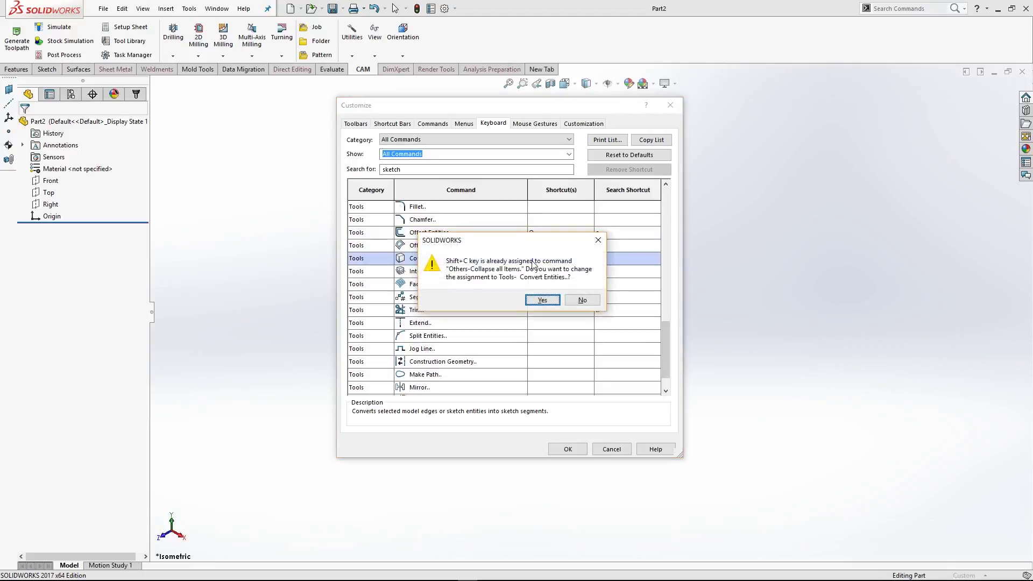
key(Return)
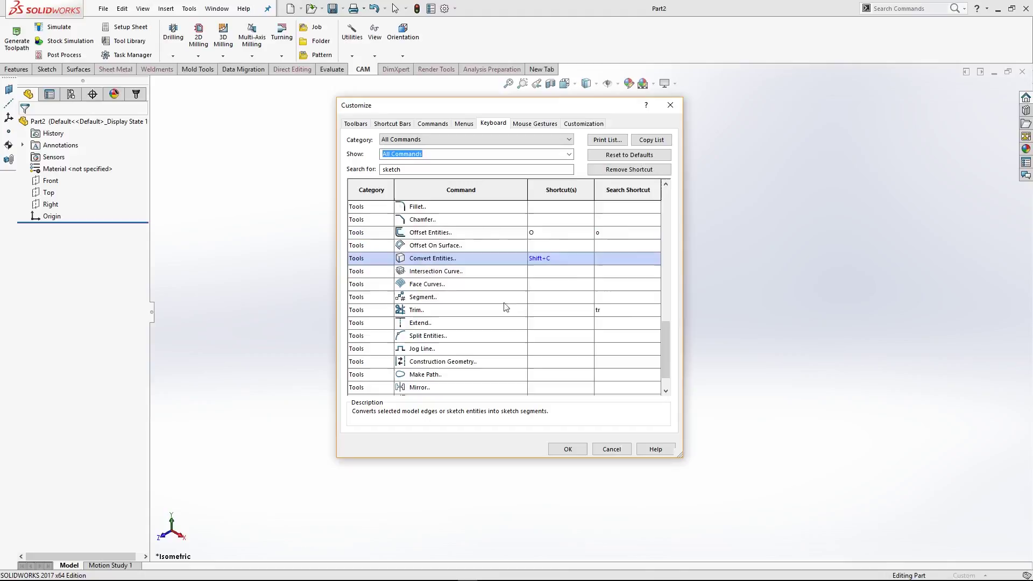
click(531, 307)
key(t)
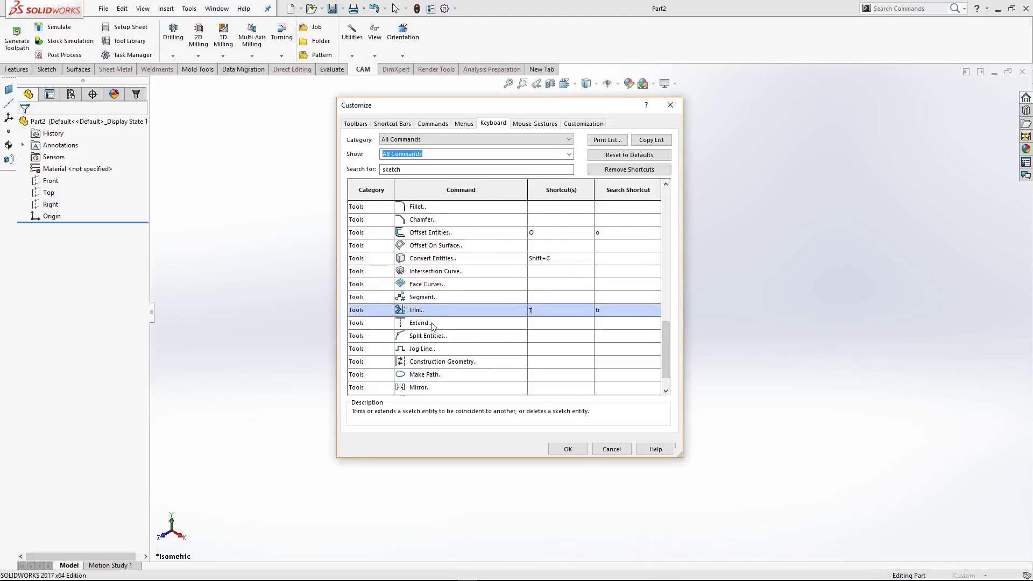
click(537, 386)
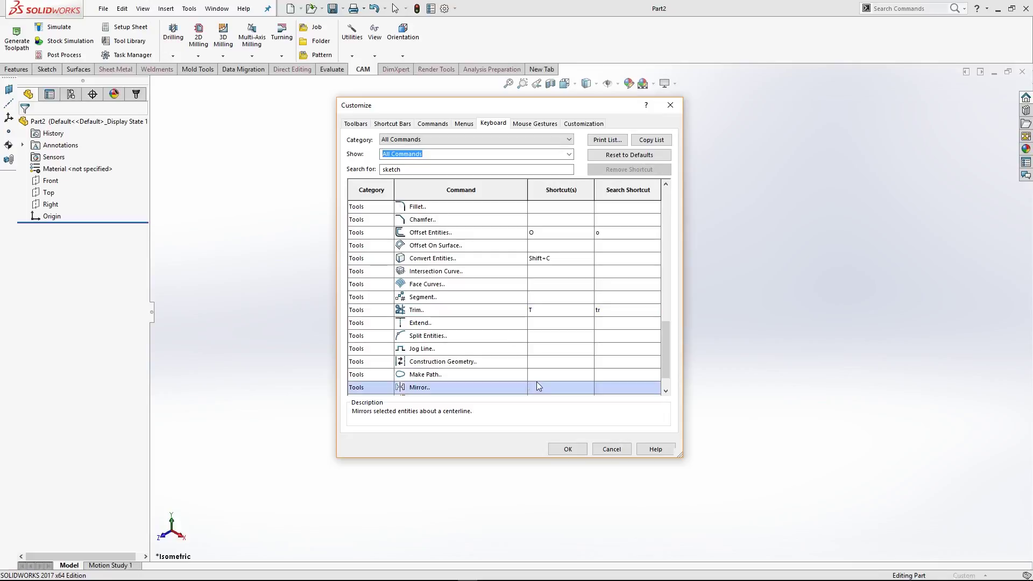
key(m)
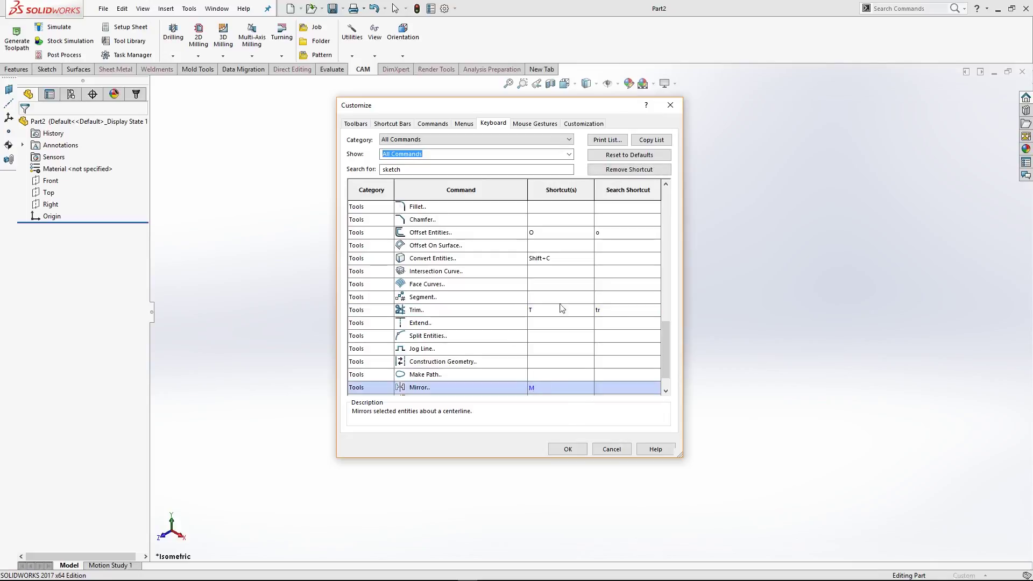
click(436, 175)
Search 'smart' and assign D to Smart Dimension, confirming the reassignment
text(smart)
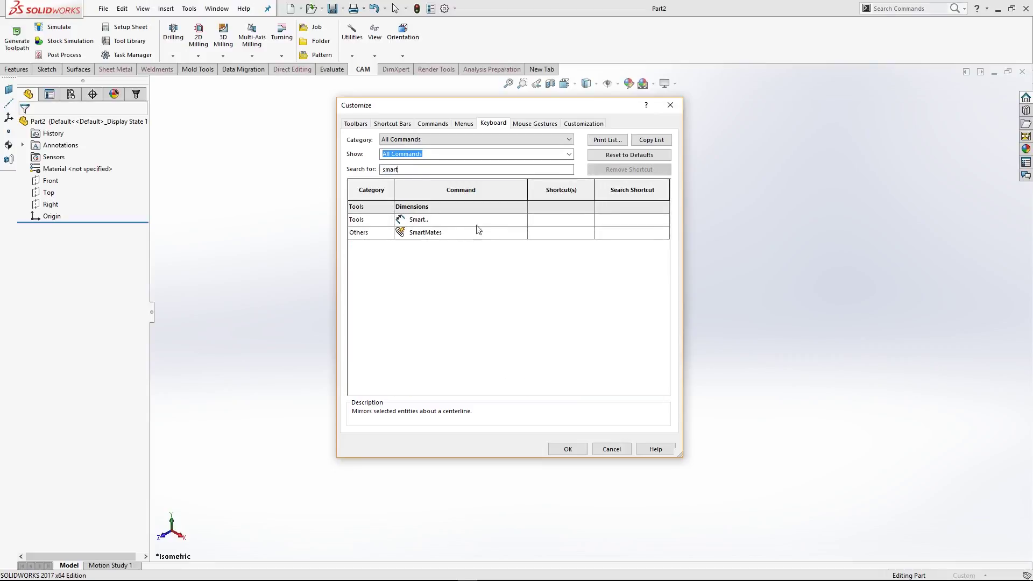
click(543, 221)
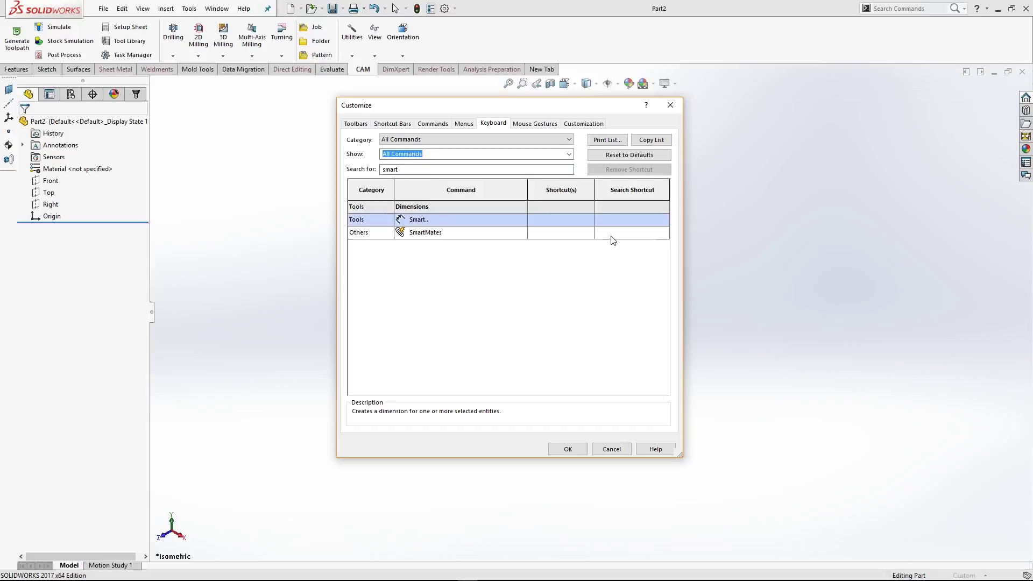
key(d)
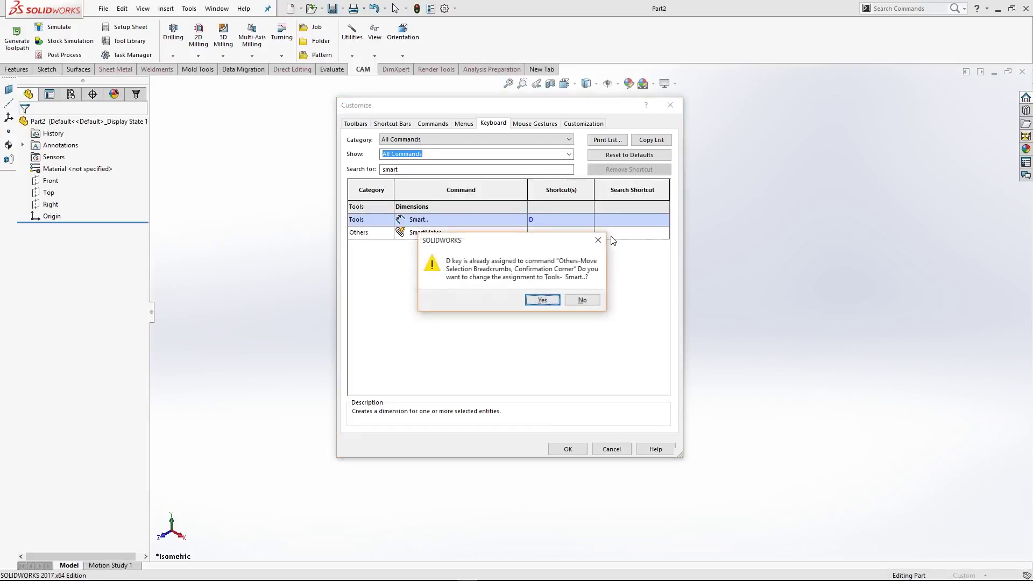
key(Return)
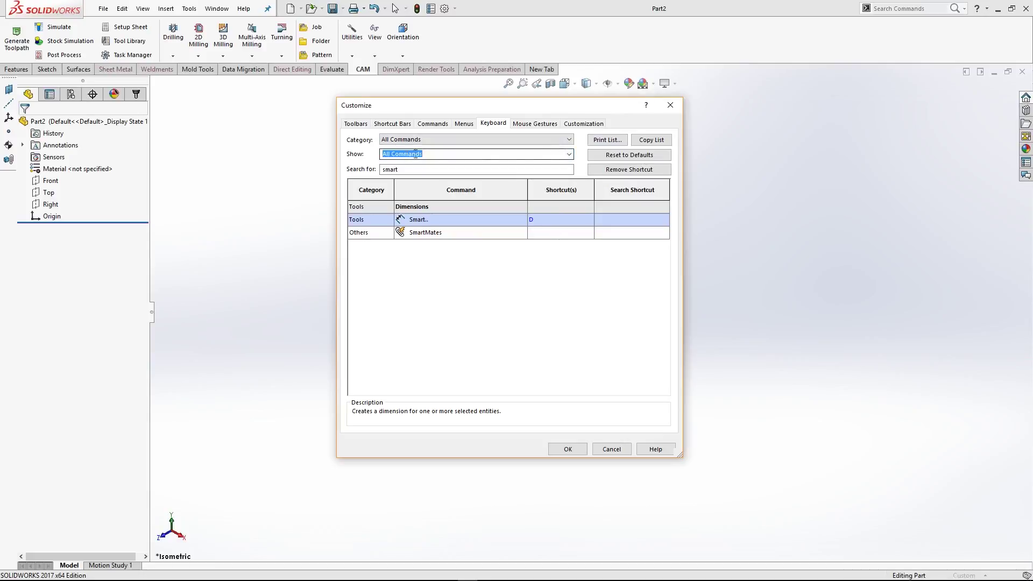
Show only Commands with Keyboard Shortcuts and clear the search text
click(569, 155)
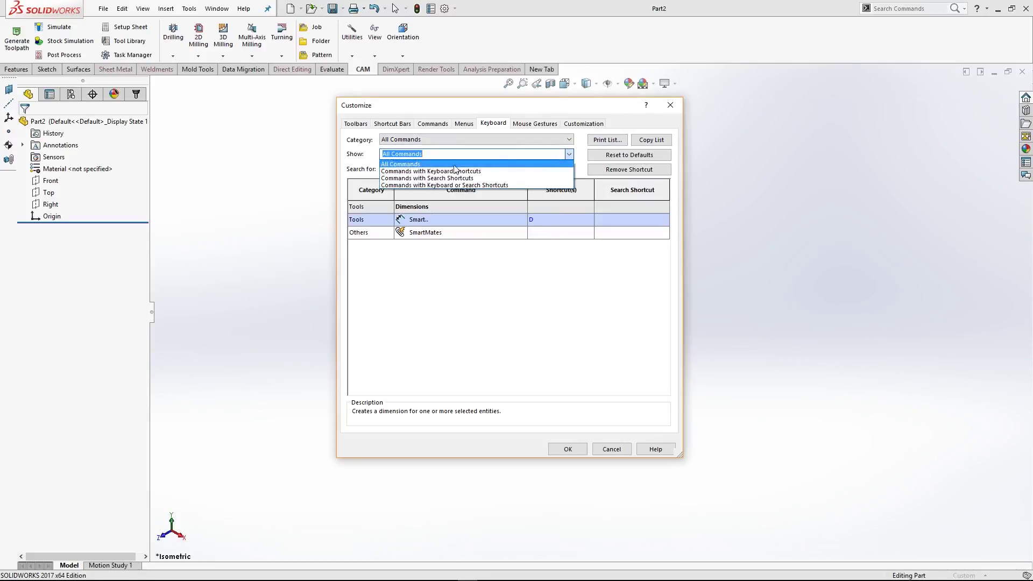
click(461, 171)
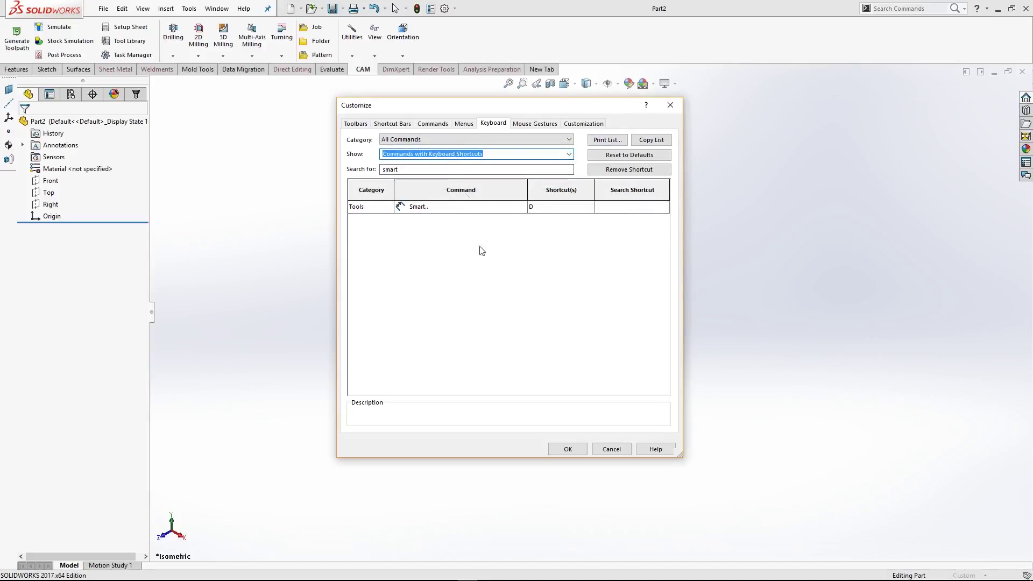
key(Tab)
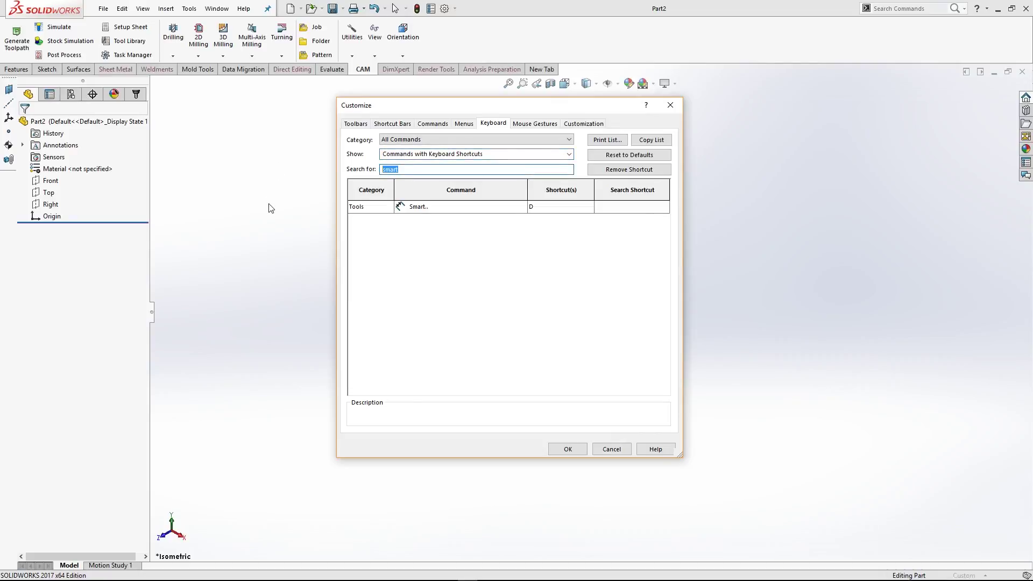
key(BackSpace)
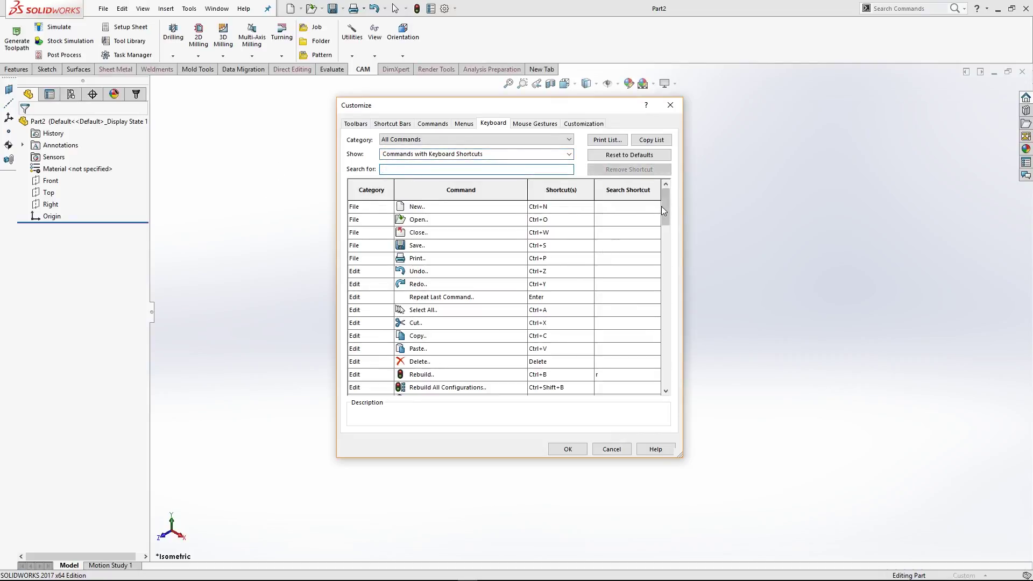
Try printing the shortcut list to Microsoft Print to PDF, cancel, and close Customize with OK
mouse_move(665, 207)
mouse_down()
mouse_move(659, 345)
mouse_move(679, 198)
mouse_up()
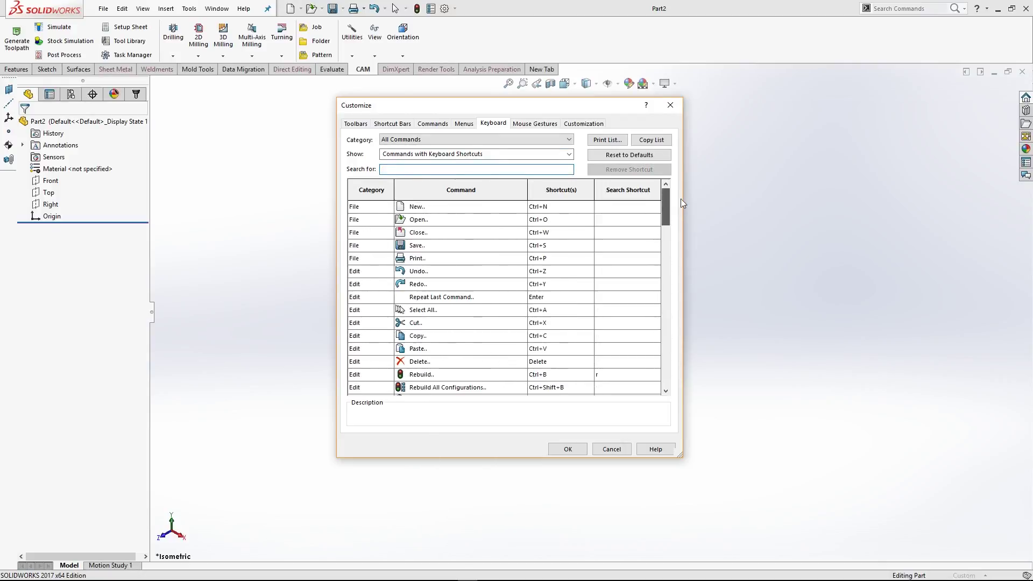
click(614, 142)
click(548, 232)
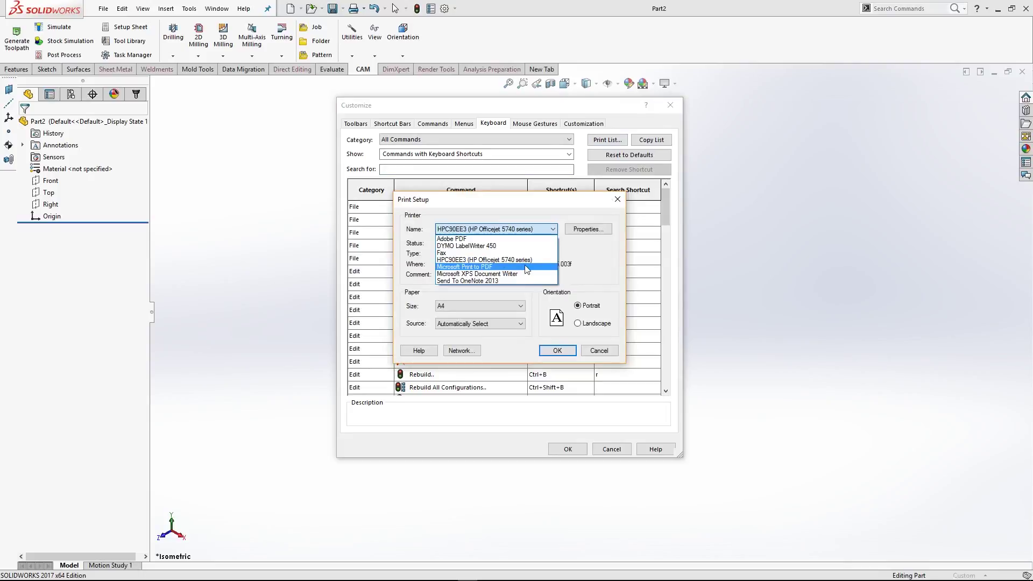
click(526, 267)
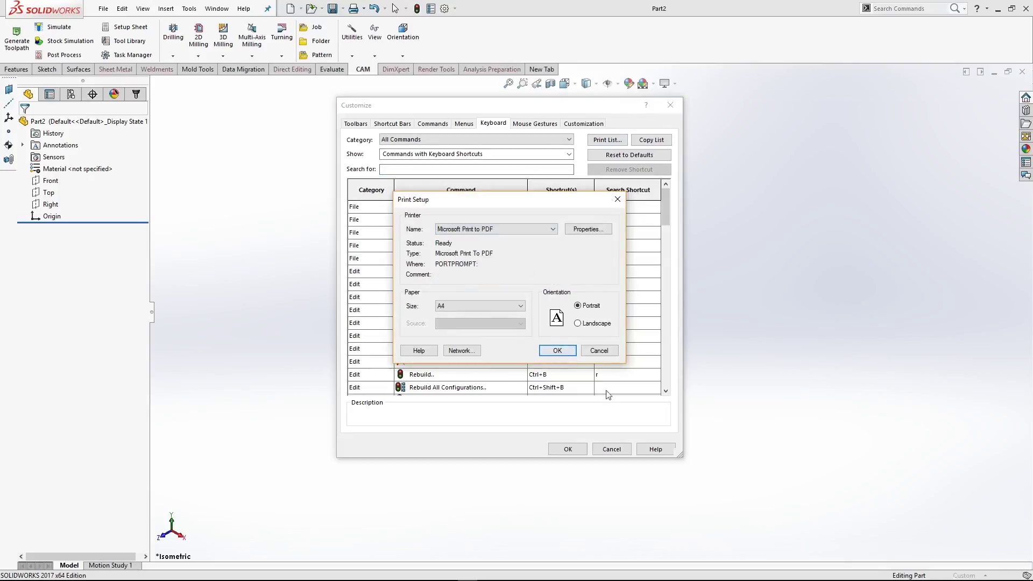
click(602, 356)
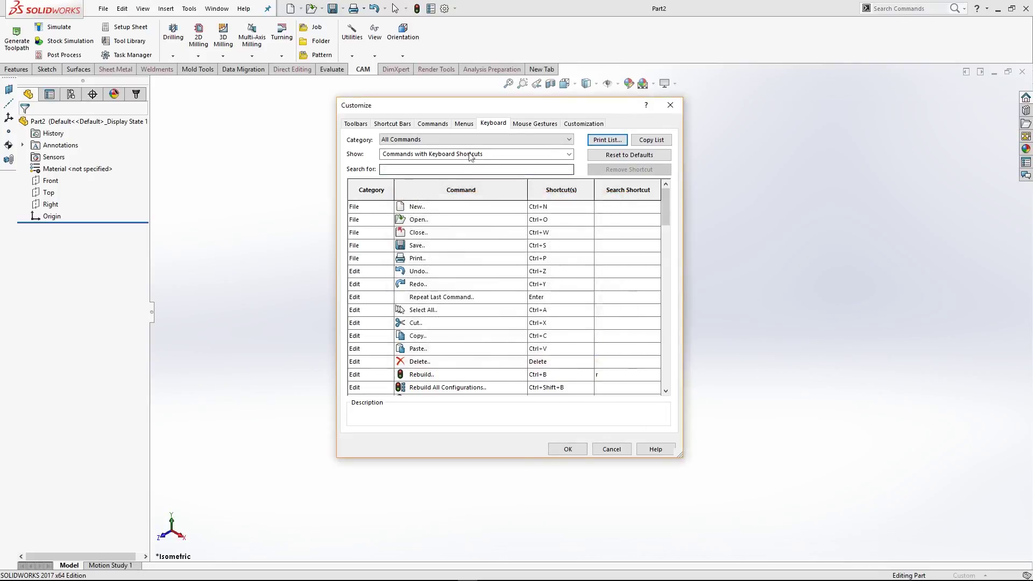
click(561, 449)
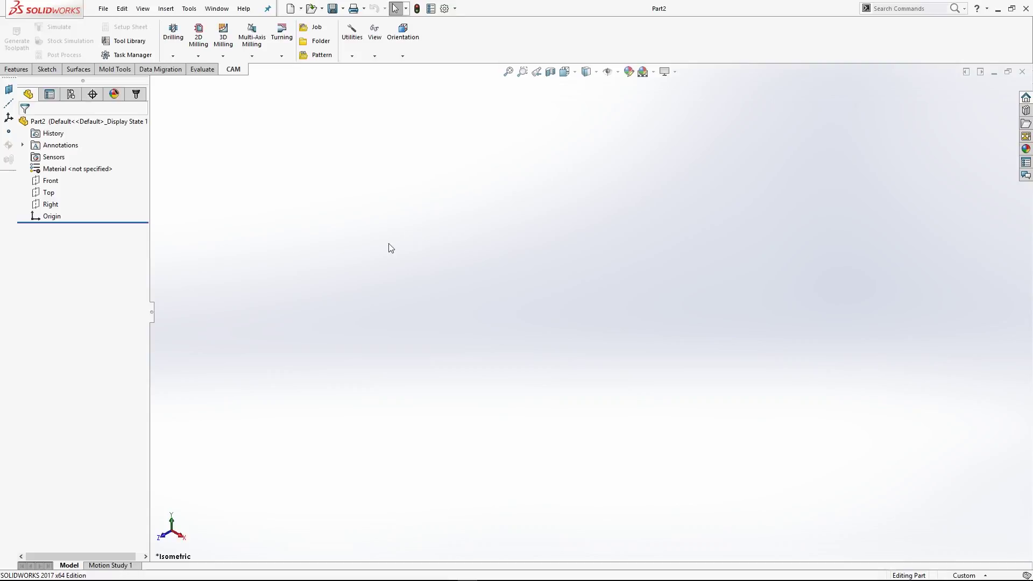
Start a new sketch with the L shortcut and place it on the Front plane
click(47, 70)
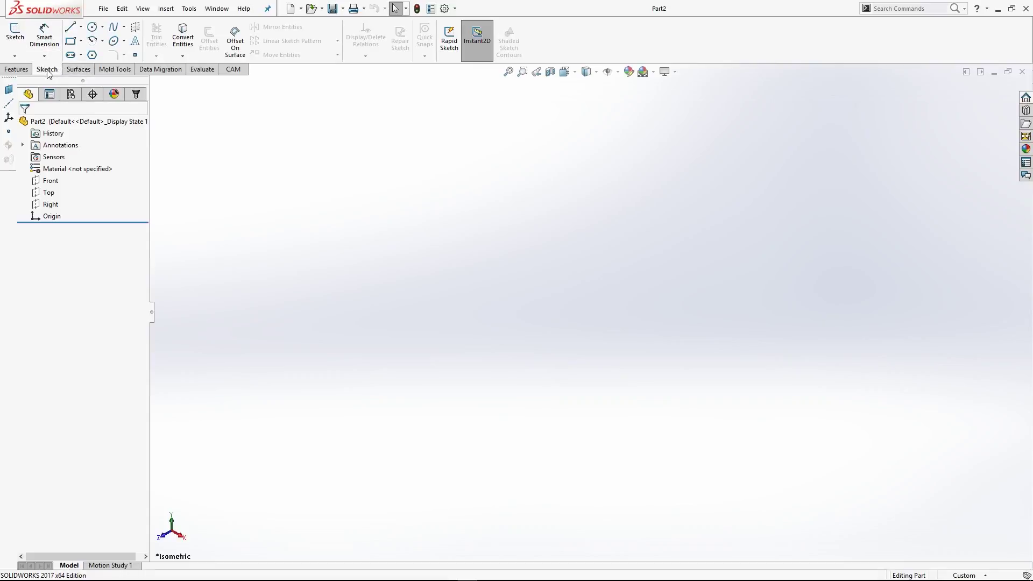
click(19, 35)
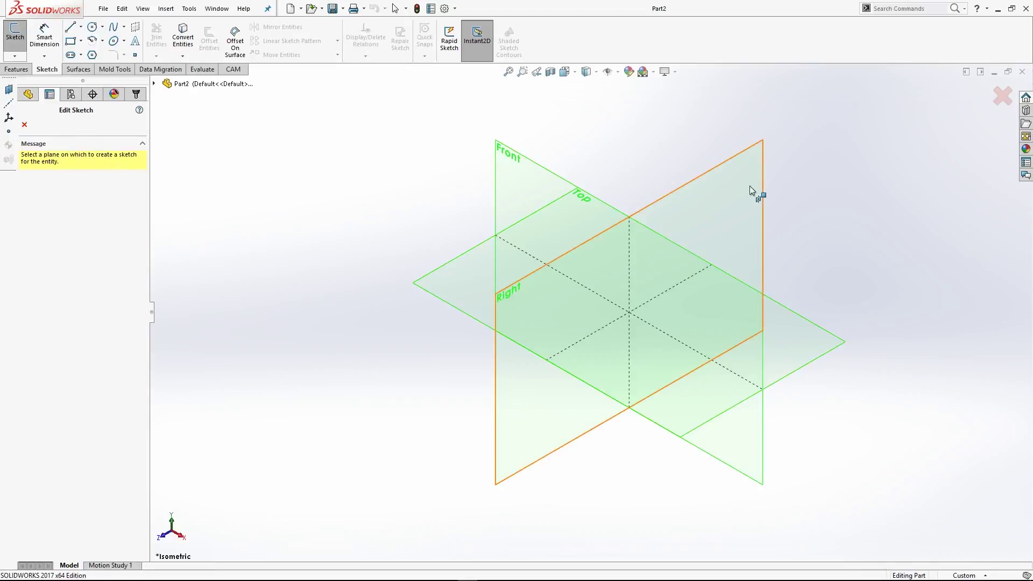
key(Escape)
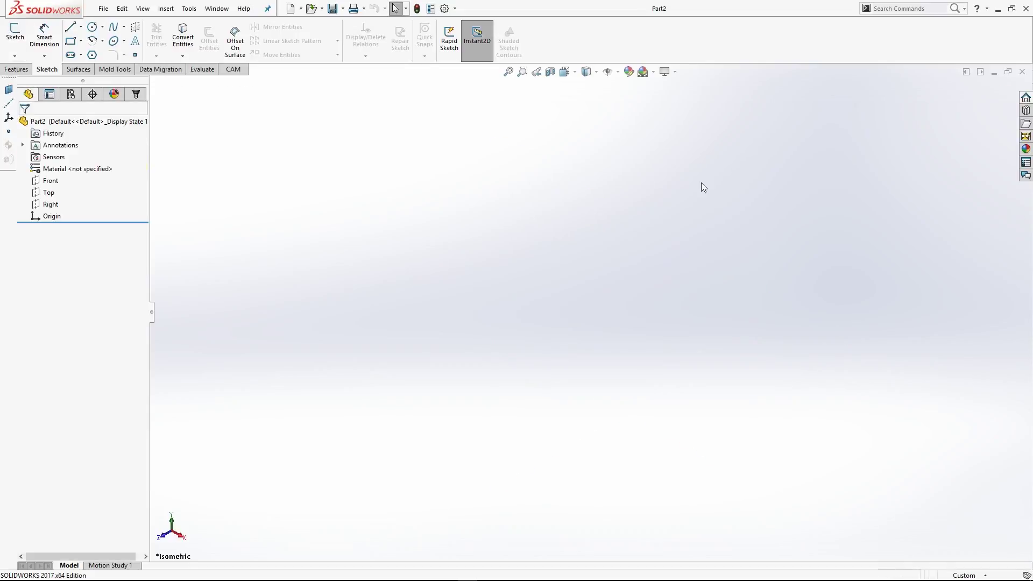
click(16, 69)
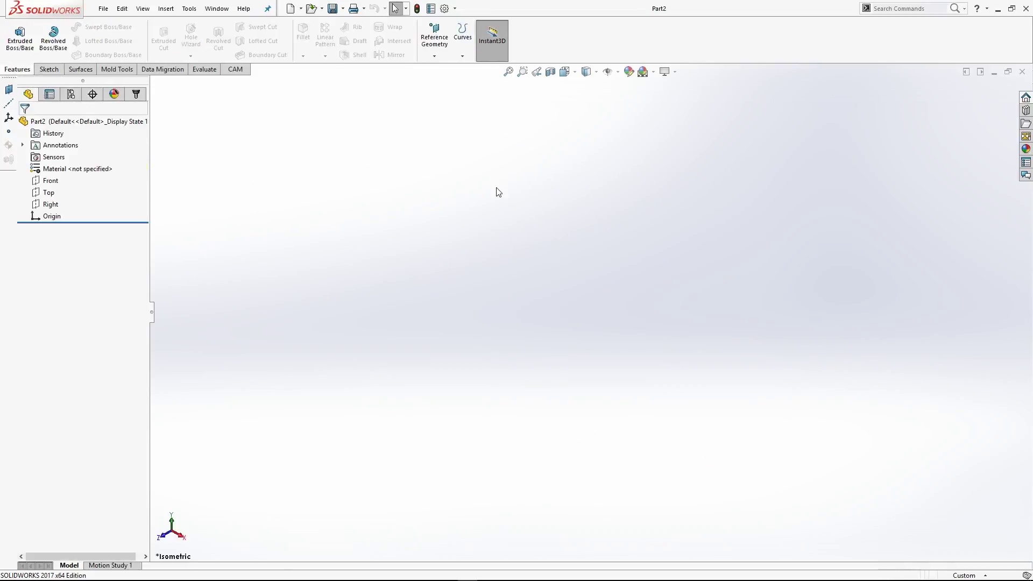
key(l)
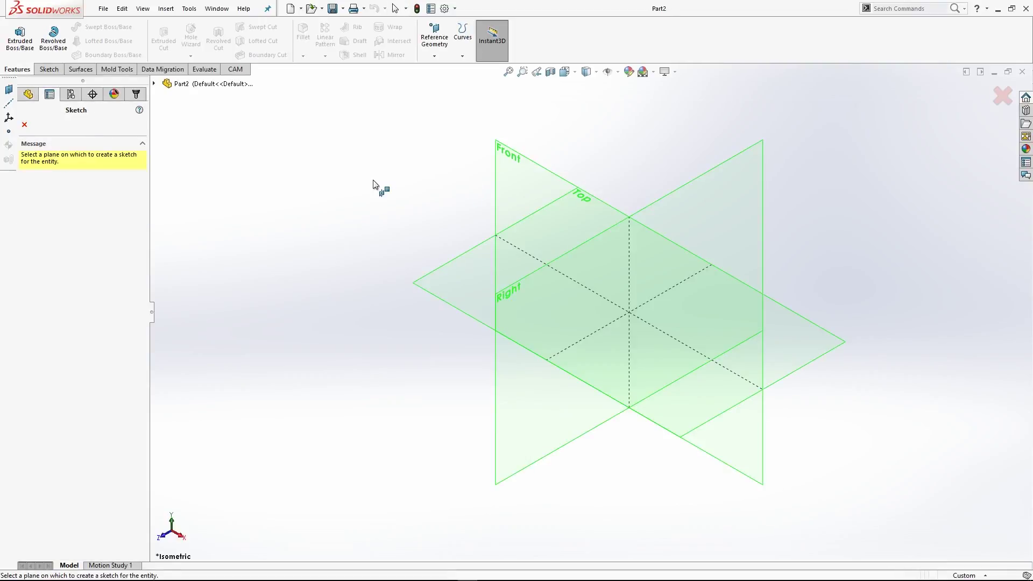
click(499, 171)
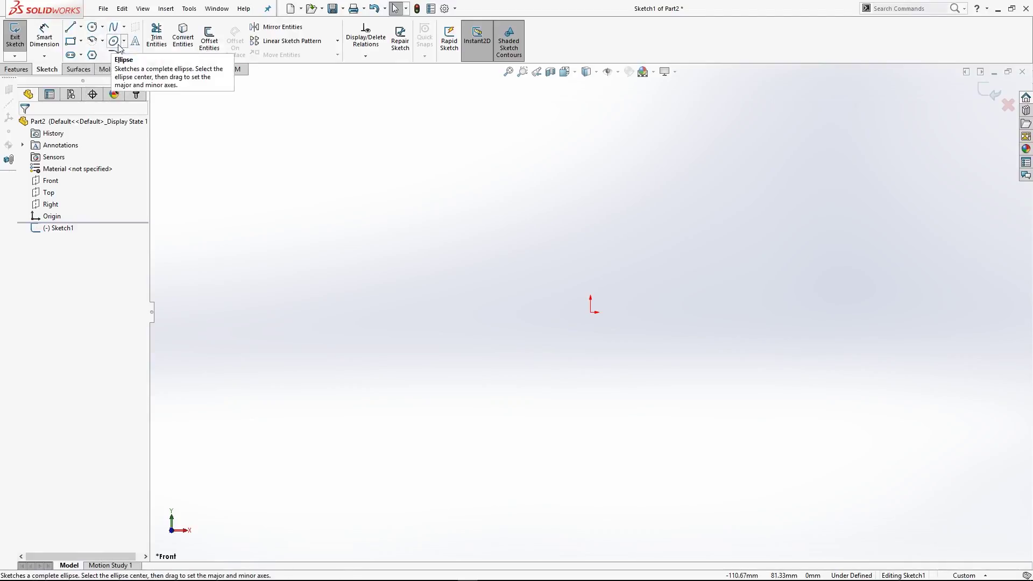
Review the Line and Rectangle flyout options, then start the Line tool with L
click(81, 26)
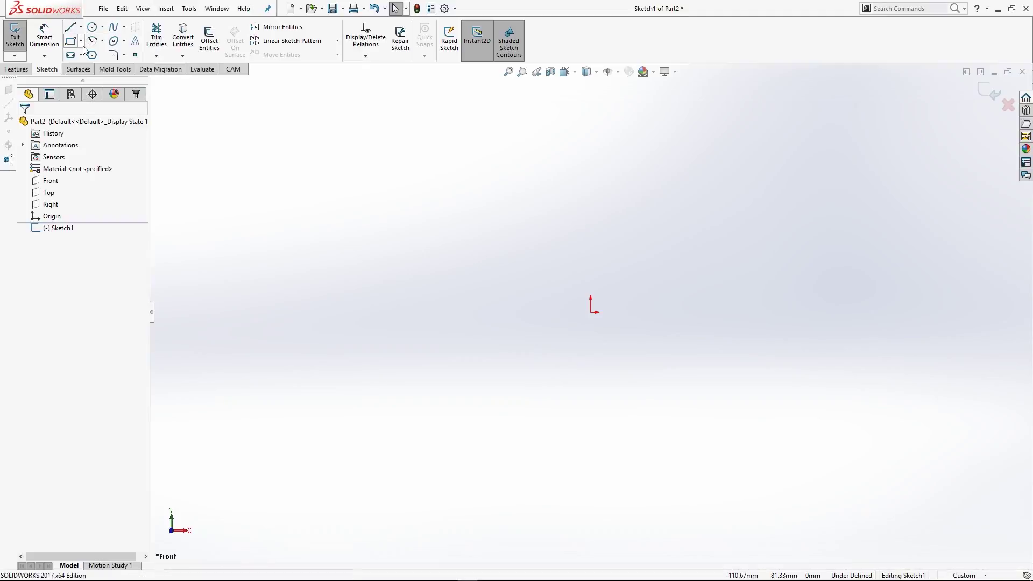
click(81, 42)
key(l)
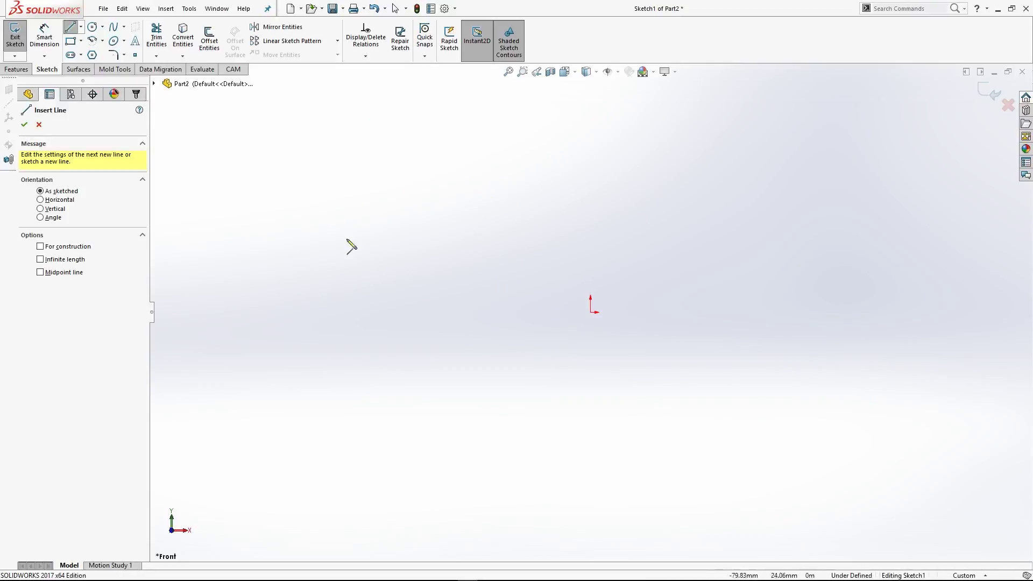
Draw a zigzag chain of slanted, vertical and horizontal lines, then end the Line tool
click(373, 173)
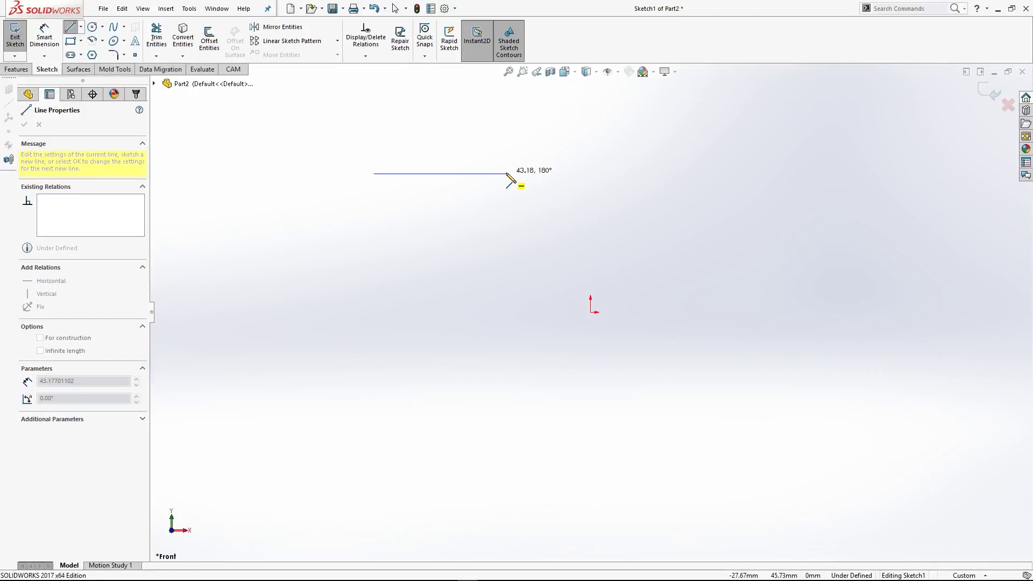
click(457, 122)
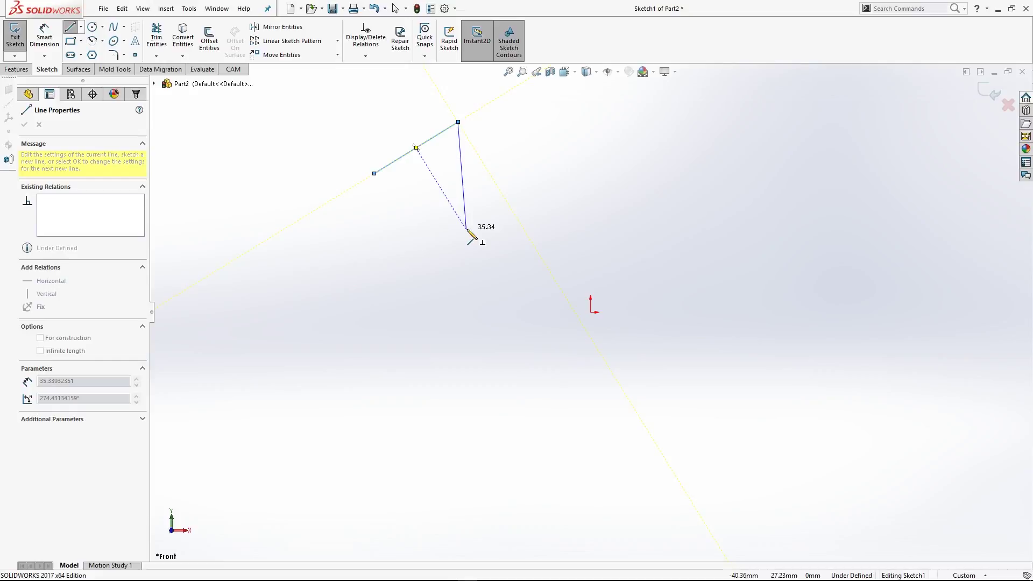
click(457, 264)
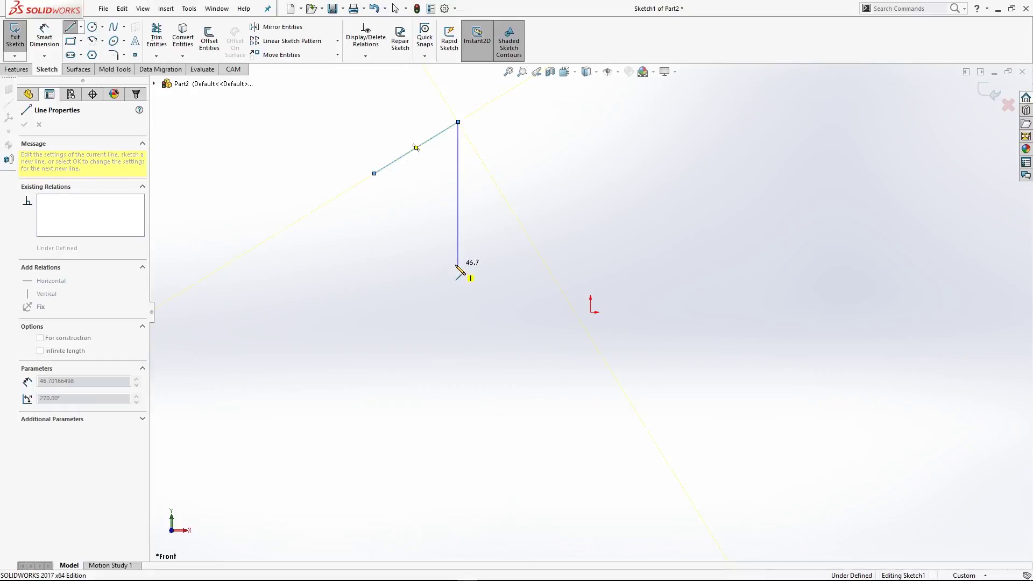
click(333, 284)
click(323, 402)
click(635, 402)
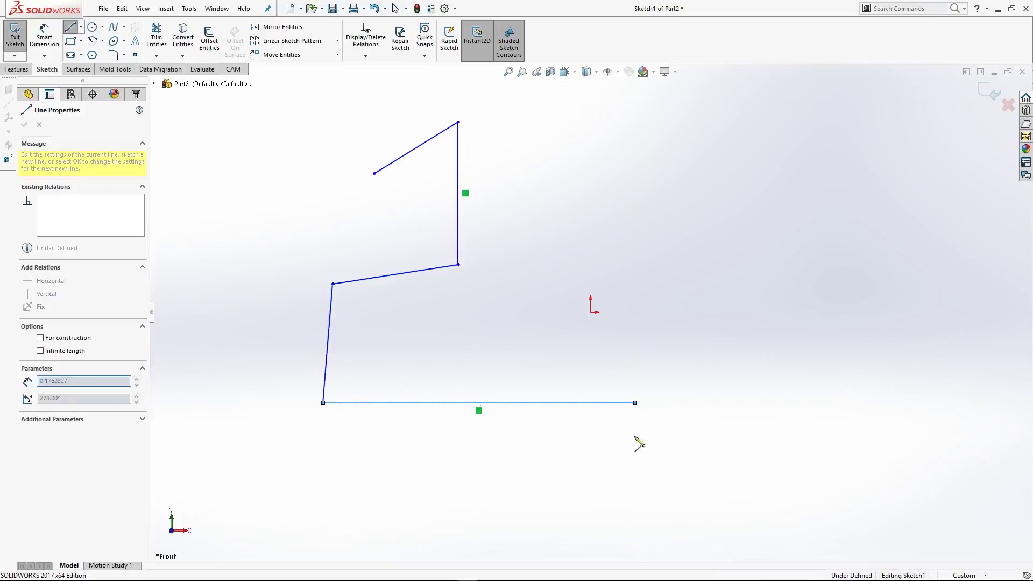
click(625, 487)
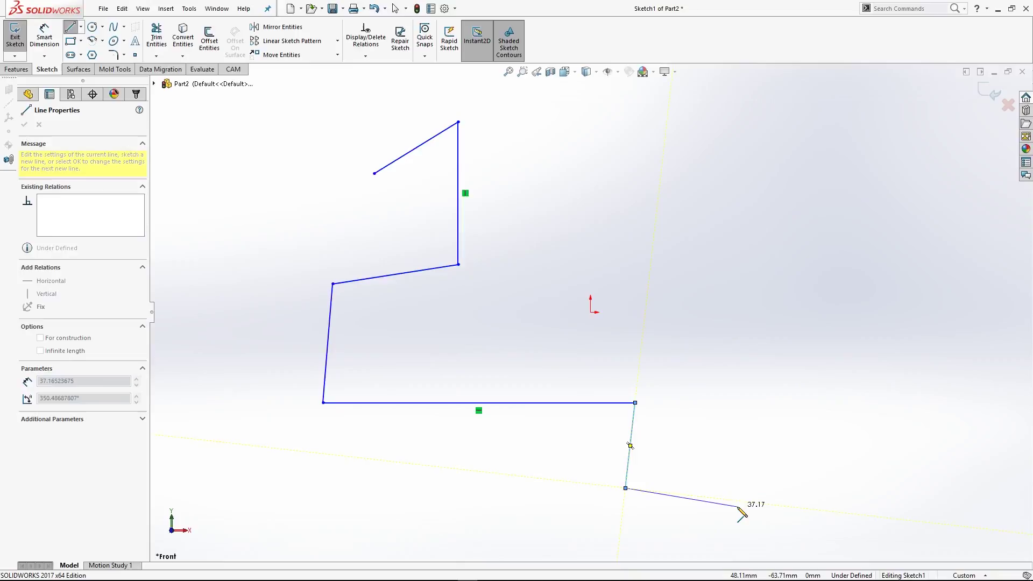
key(Escape)
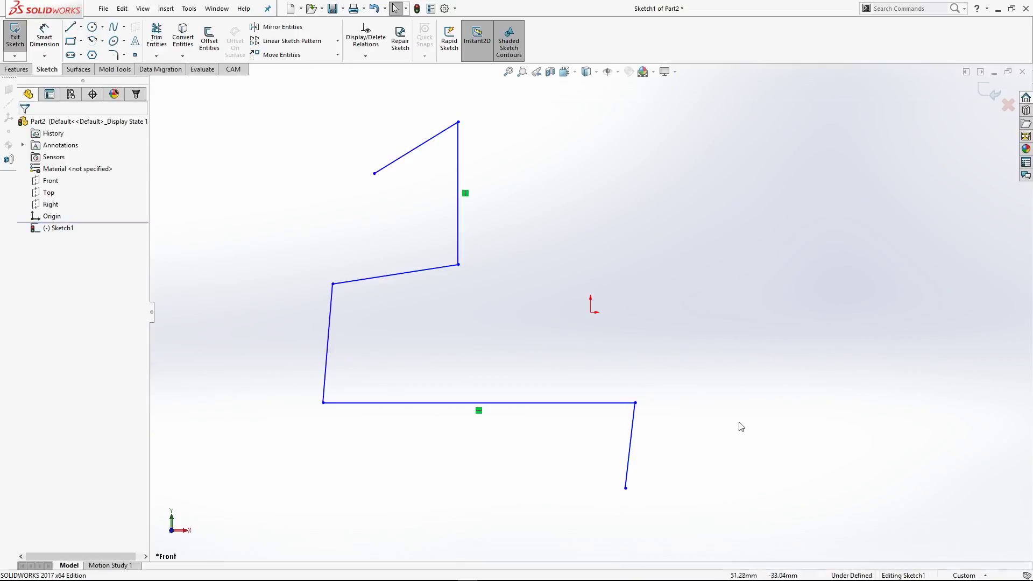
Delete all the test lines and switch to Corner Rectangle with R
click(404, 157)
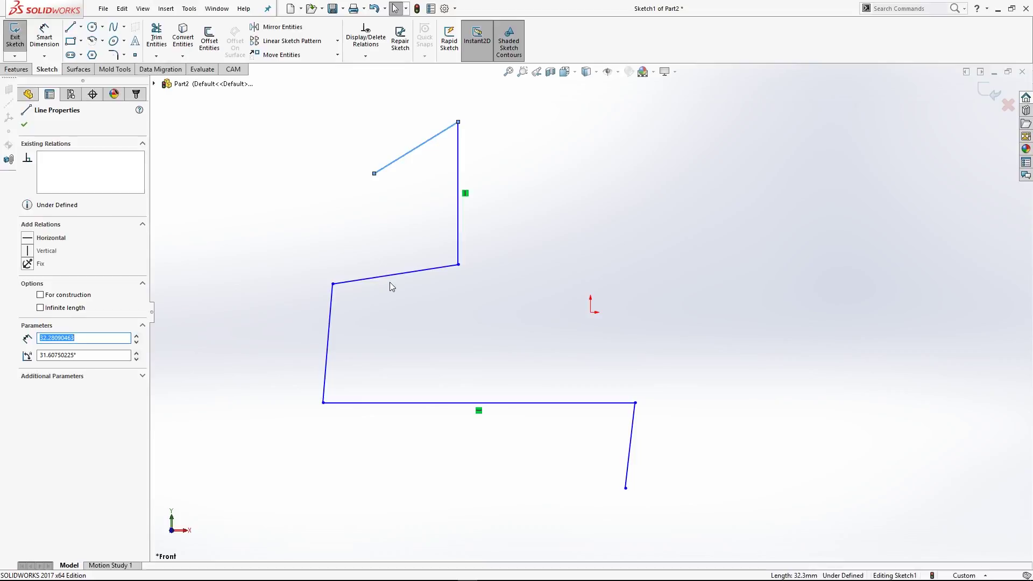
key(Delete)
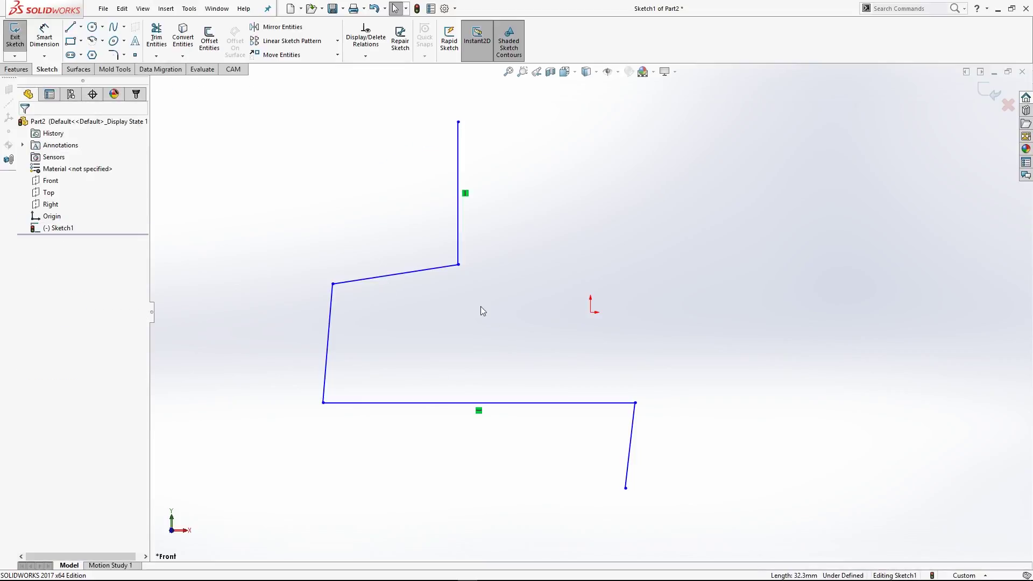
click(536, 403)
key(Delete)
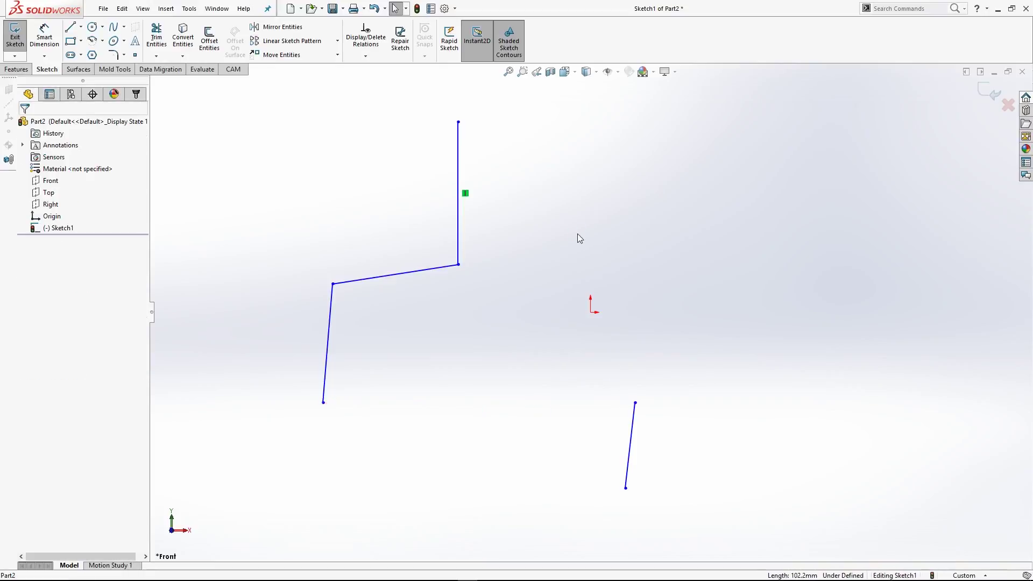
drag(285, 105, 652, 504)
key(Delete)
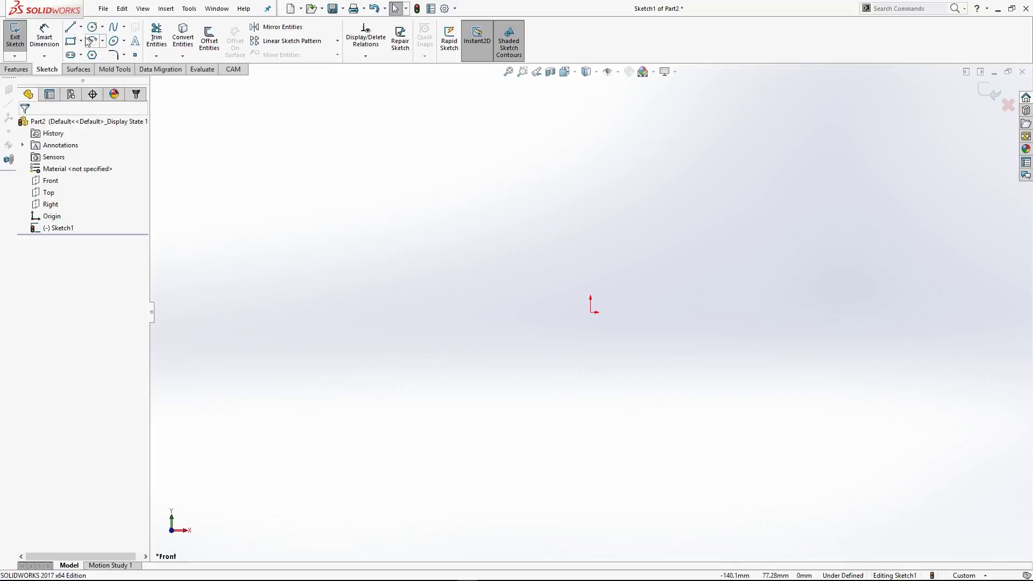
key(r)
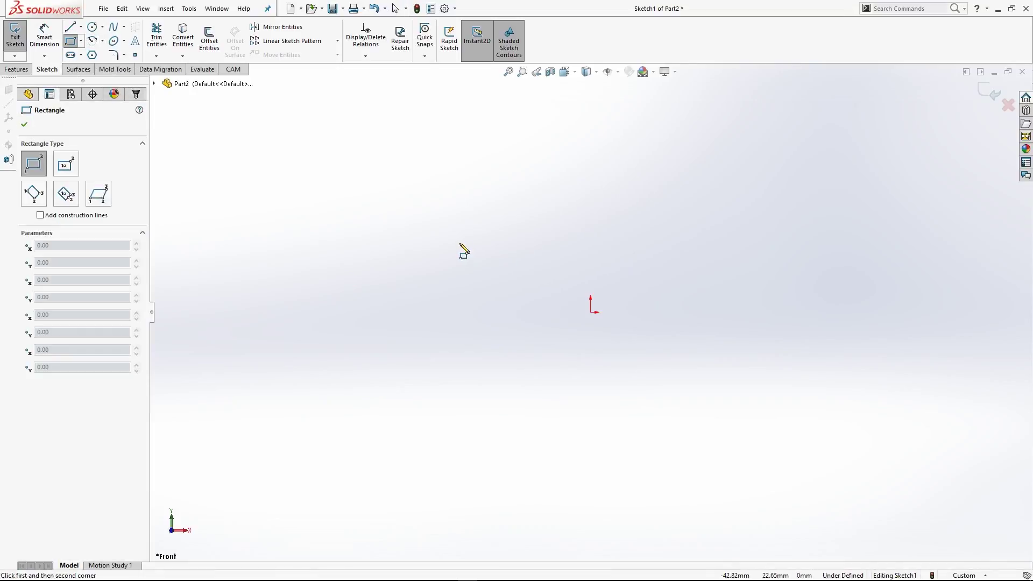
Draw a test rectangle from upper left of the origin, then delete it
click(416, 172)
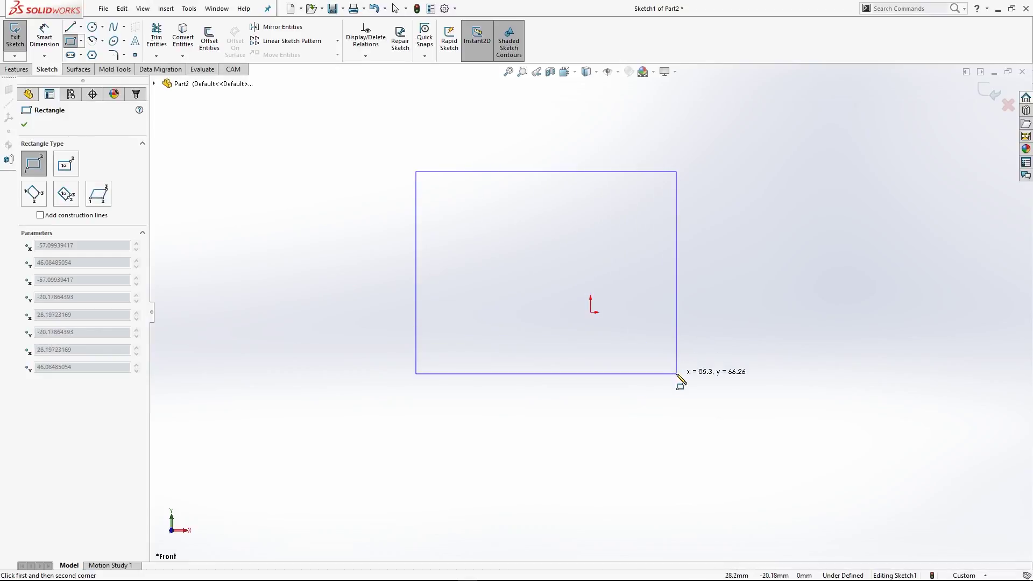
click(676, 373)
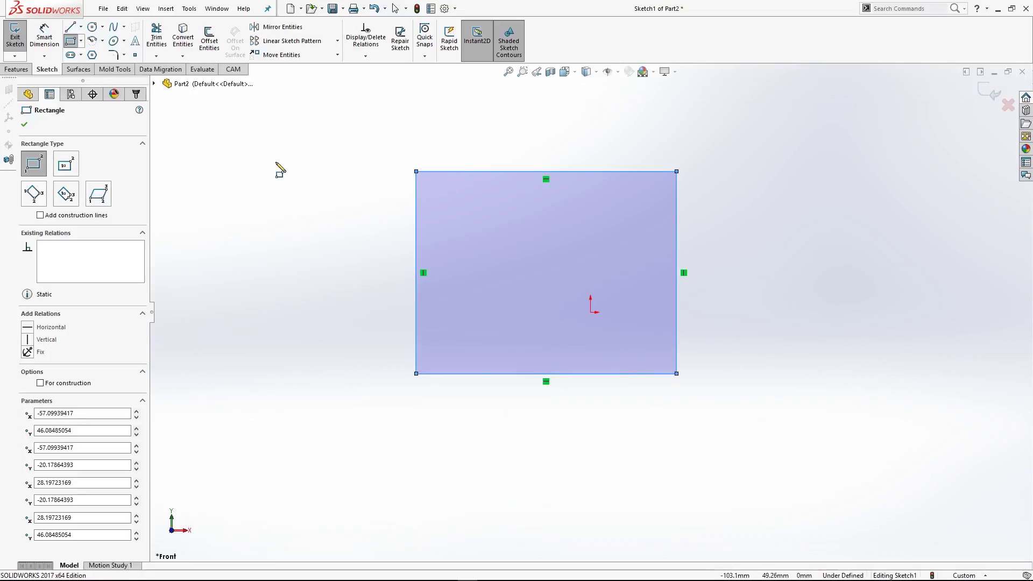
key(Escape)
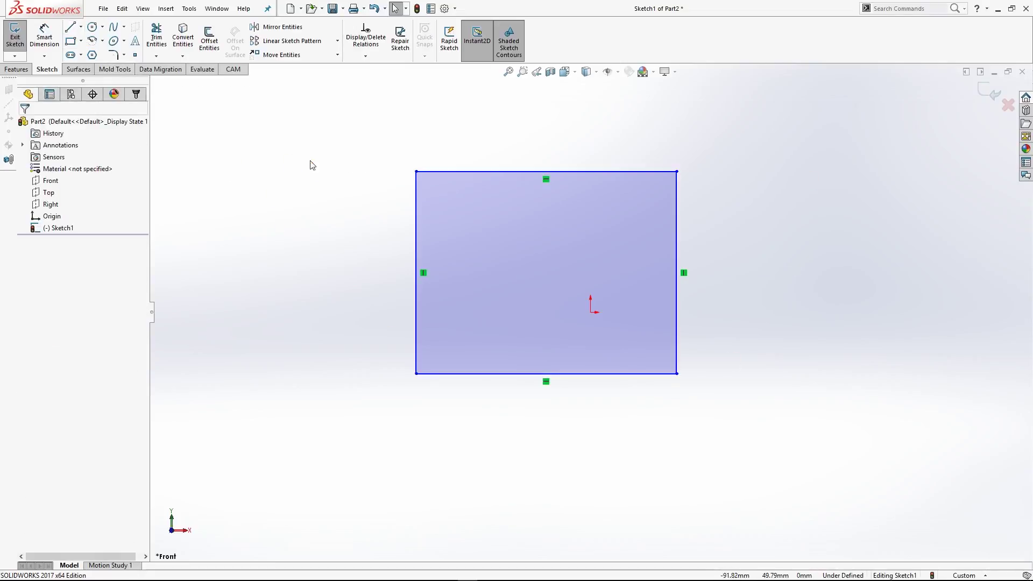
click(530, 249)
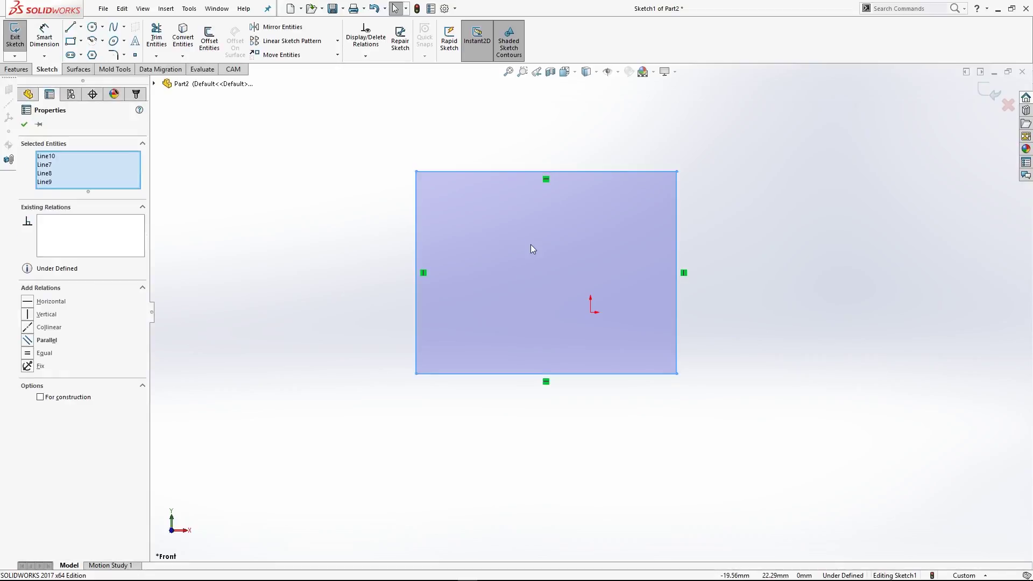
key(Delete)
Draw a single slanted line above left of the origin, then select and delete it
click(70, 27)
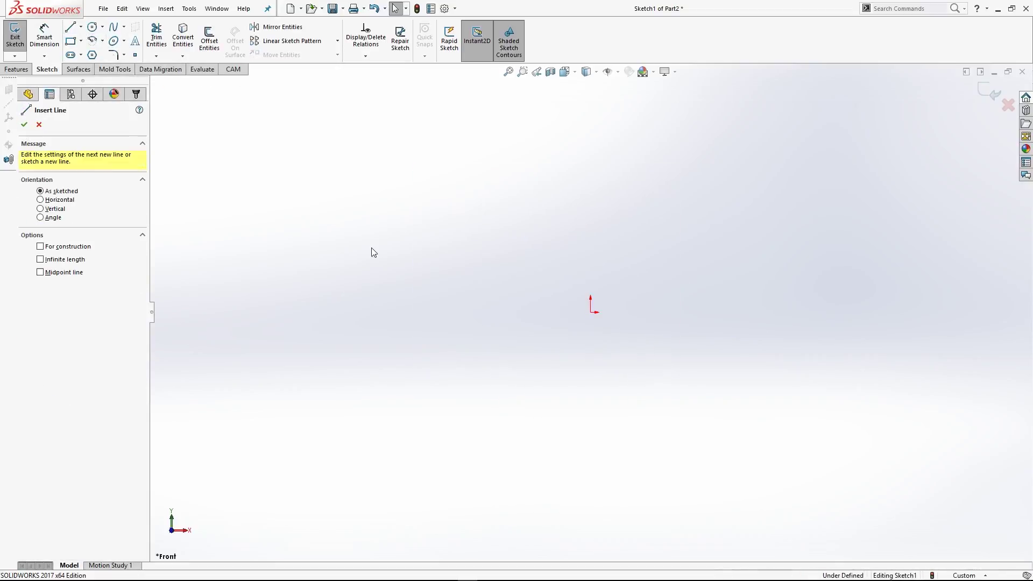
click(350, 175)
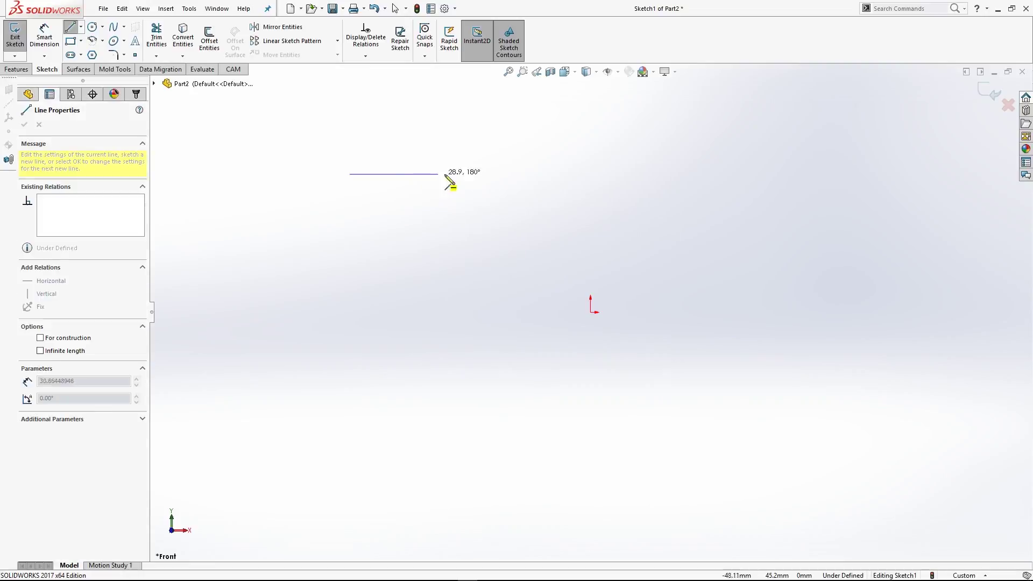
double_click(484, 217)
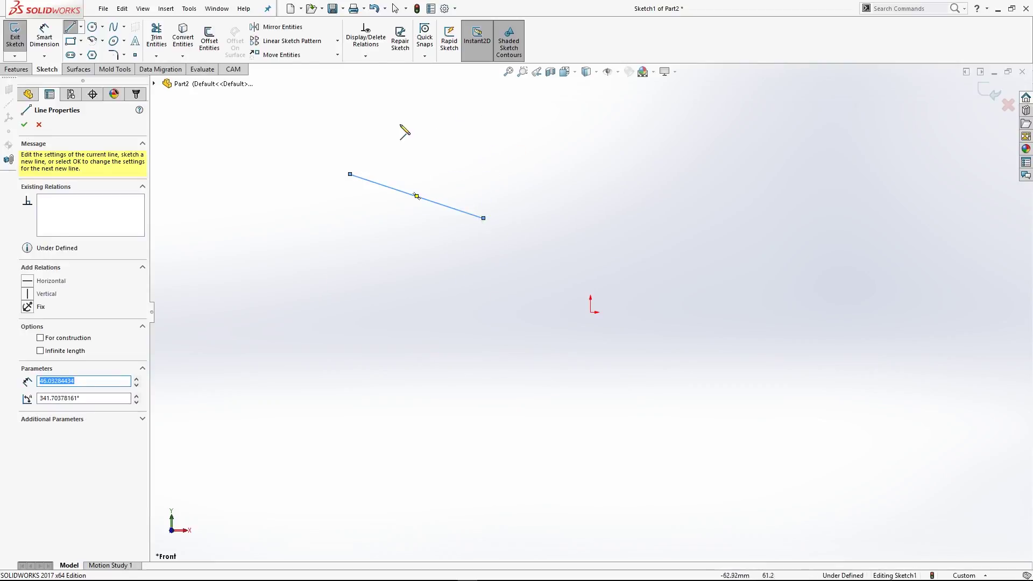
key(Escape)
key(Escape)
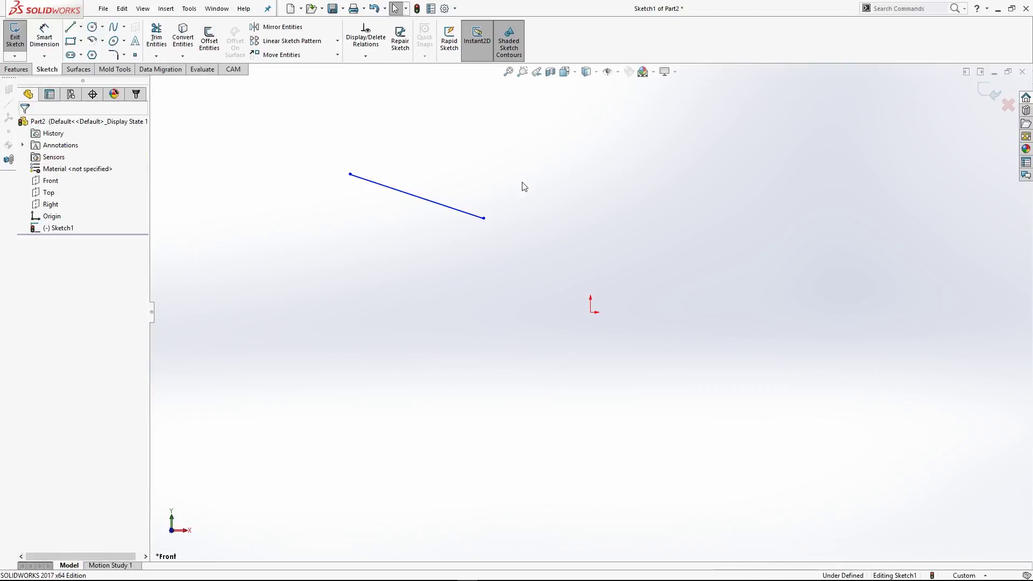
key(ctrl+a)
key(Delete)
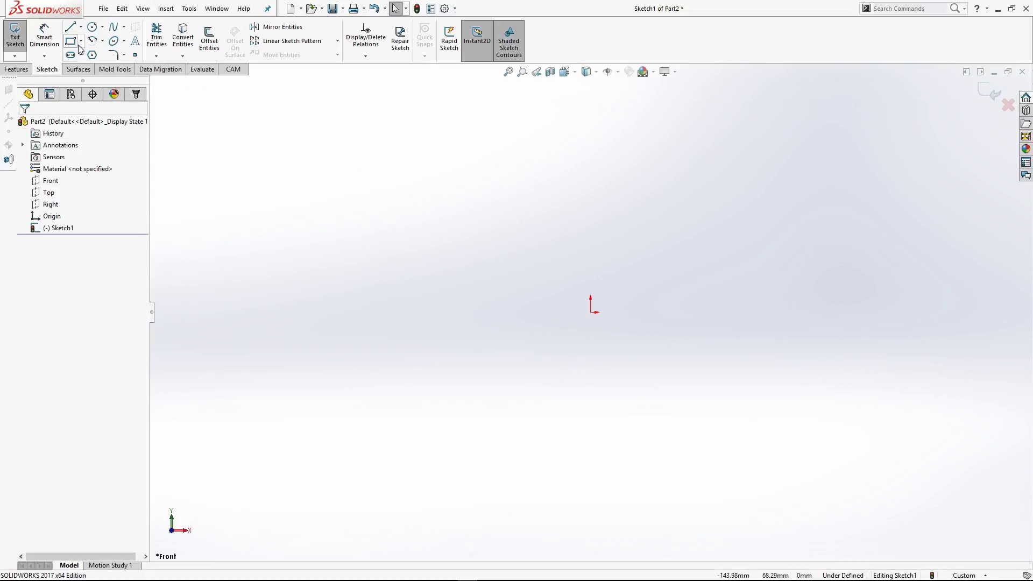
Sketch three circles with the C shortcut, the first with radius 22.15
key(c)
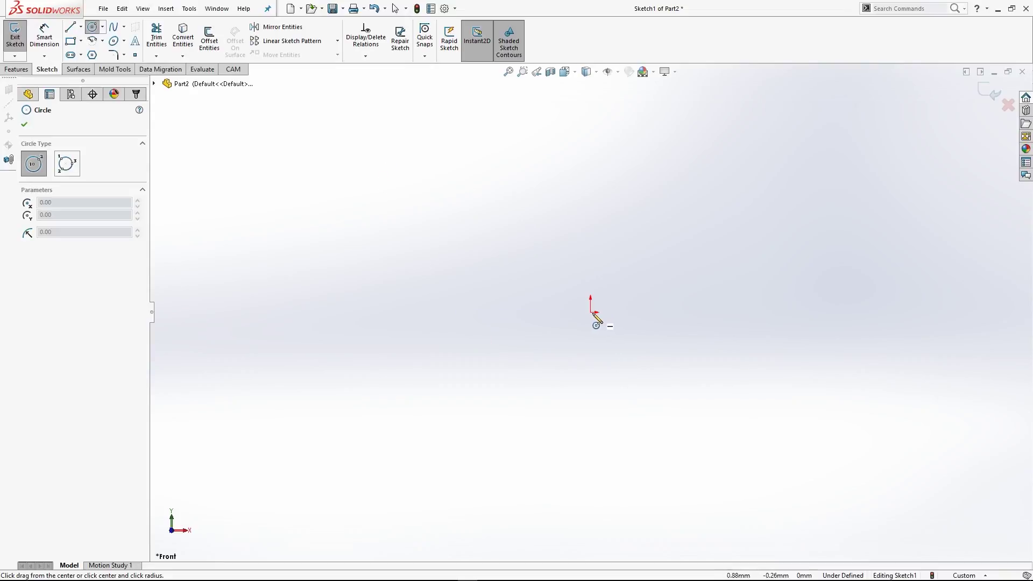
click(490, 278)
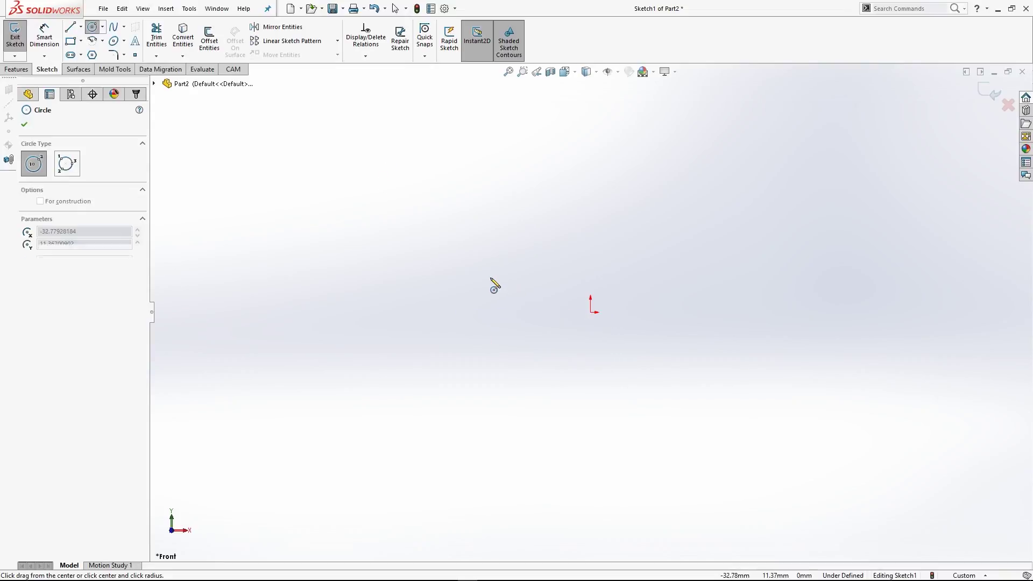
click(521, 341)
click(582, 167)
click(596, 180)
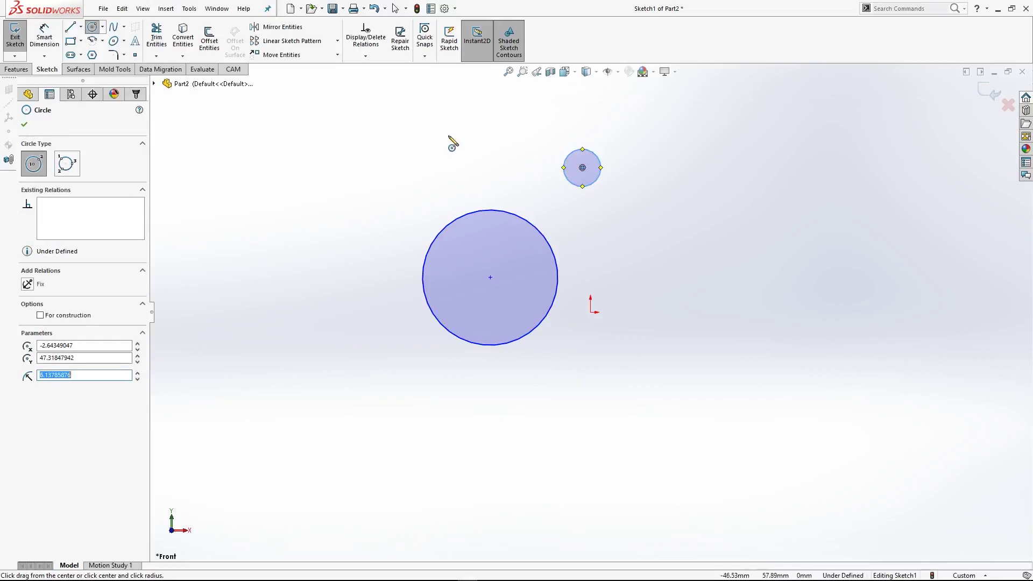
click(448, 135)
click(430, 164)
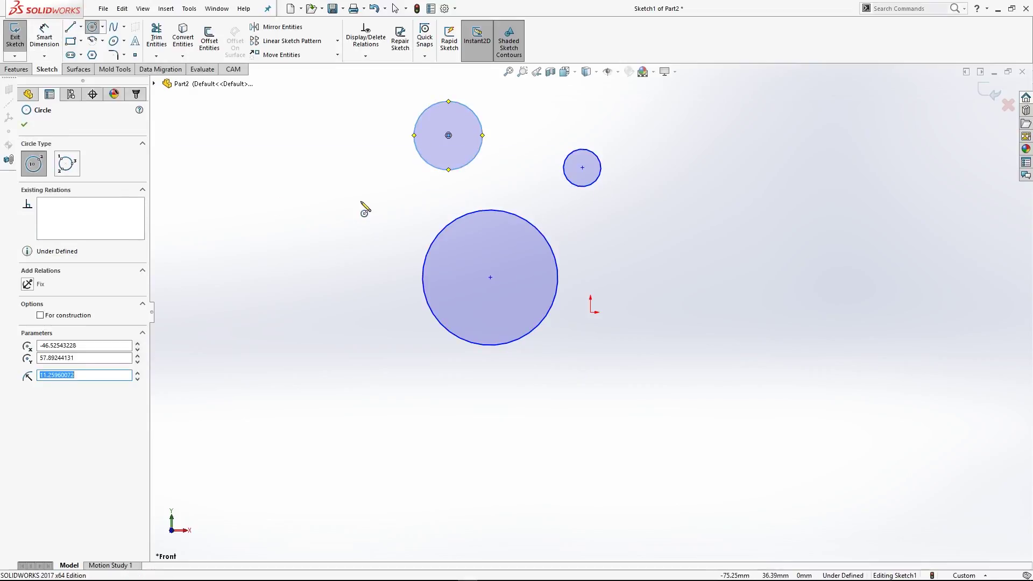
key(Escape)
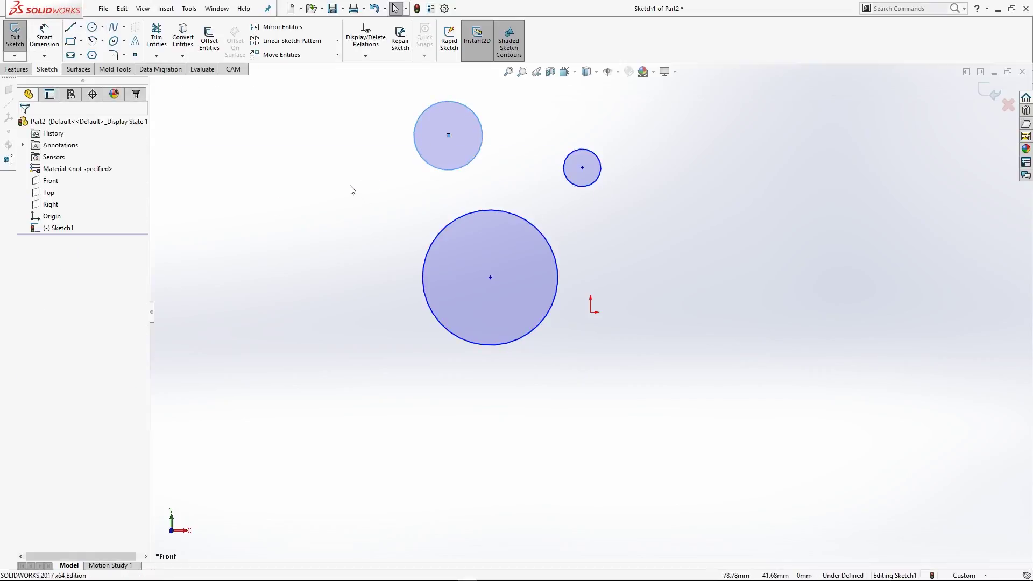
Draw a centre-point arc to the right of the origin
click(102, 46)
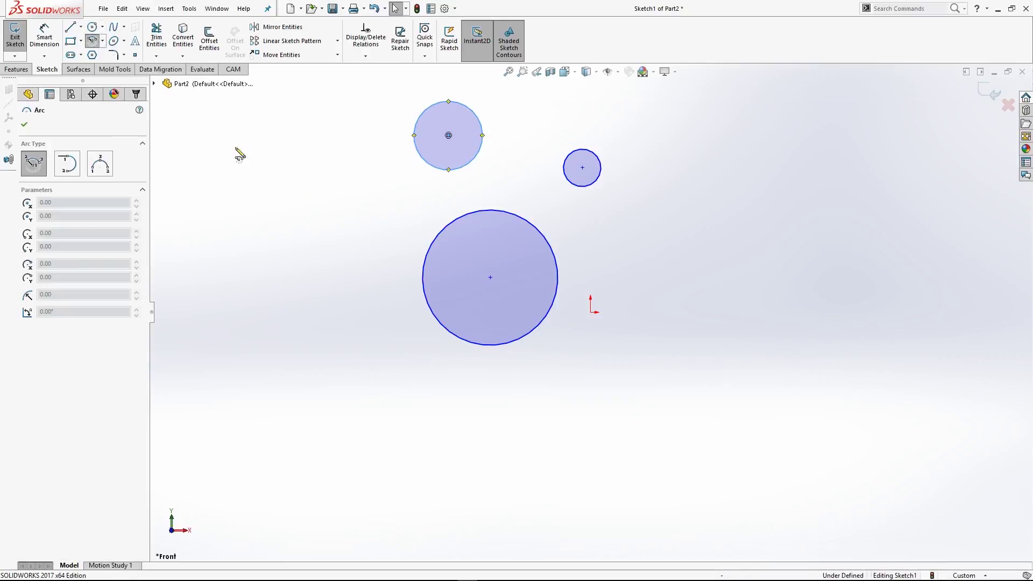
click(766, 335)
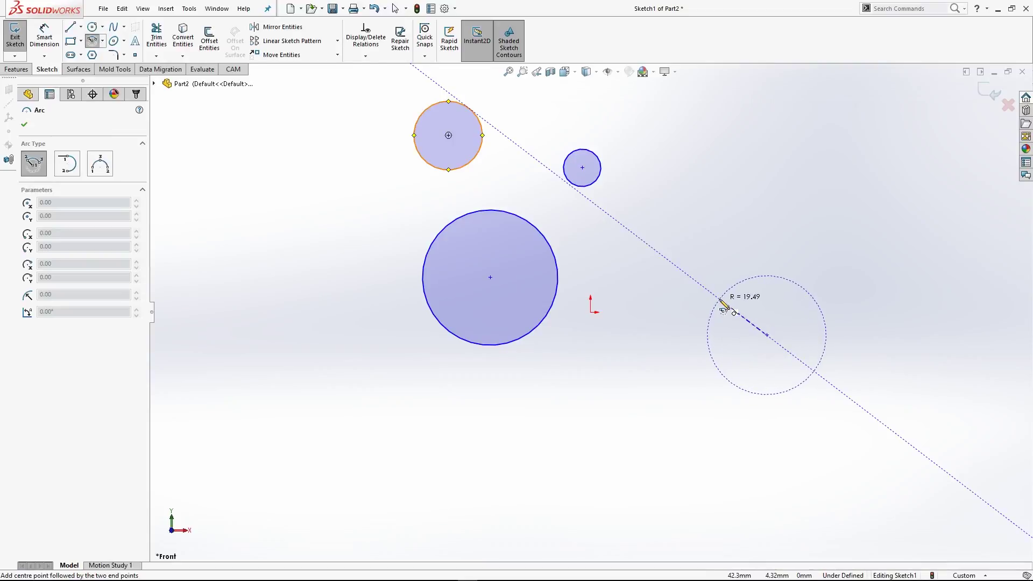
click(720, 299)
click(819, 308)
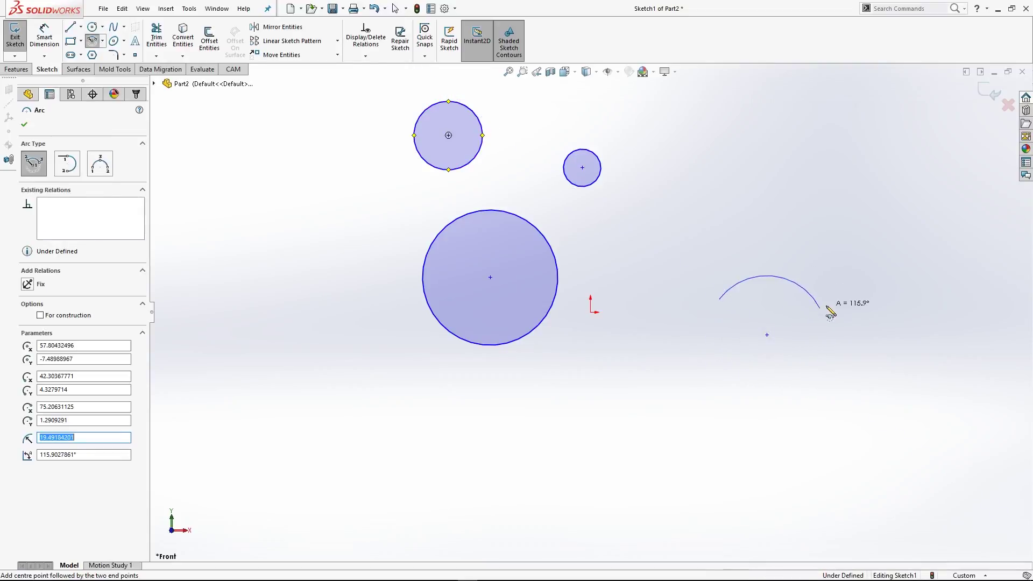
Draw a short chain of lines on the left, then select everything and delete it
click(69, 27)
click(295, 192)
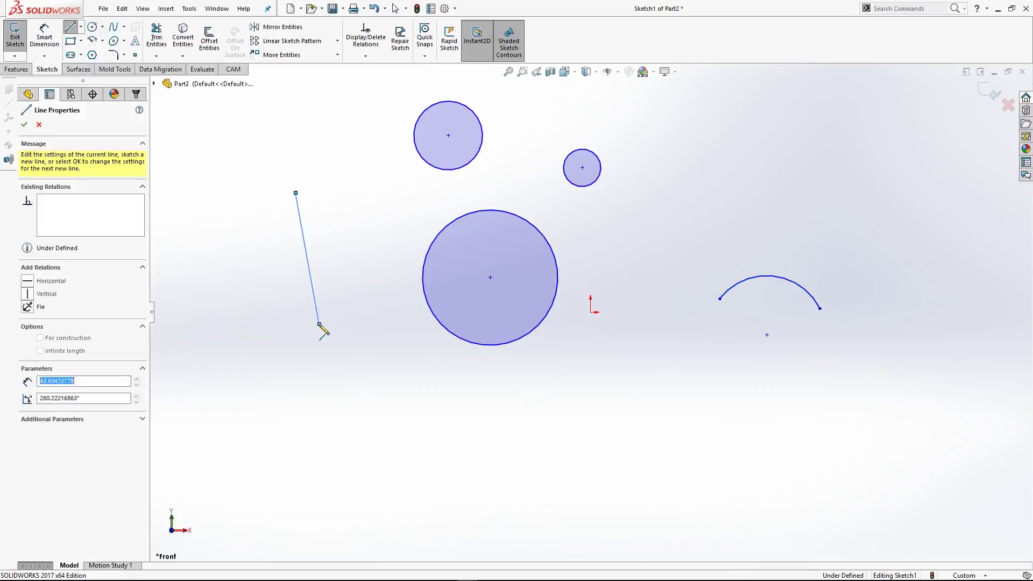
click(320, 323)
click(353, 250)
double_click(352, 200)
key(Escape)
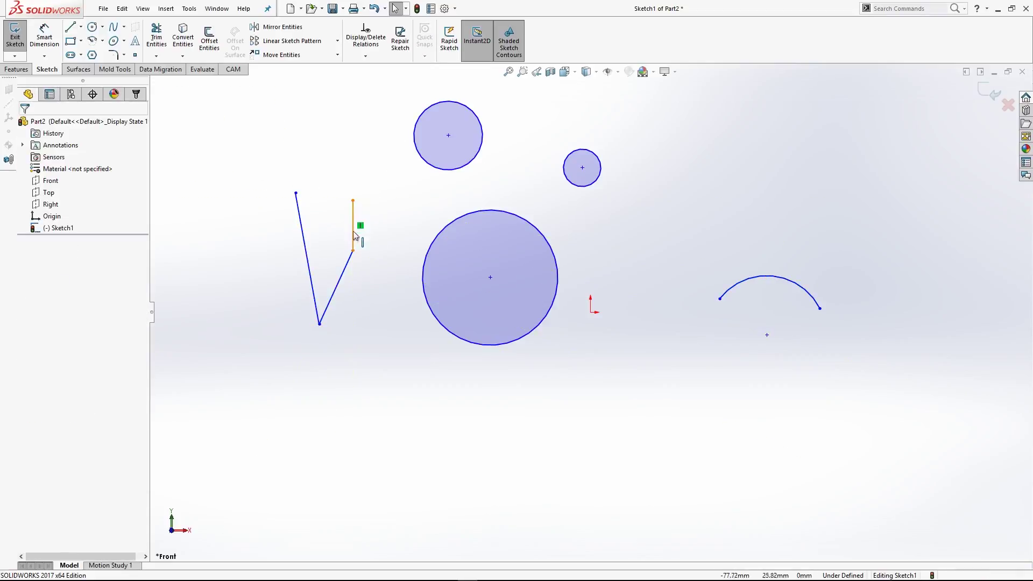
key(ctrl+a)
key(Delete)
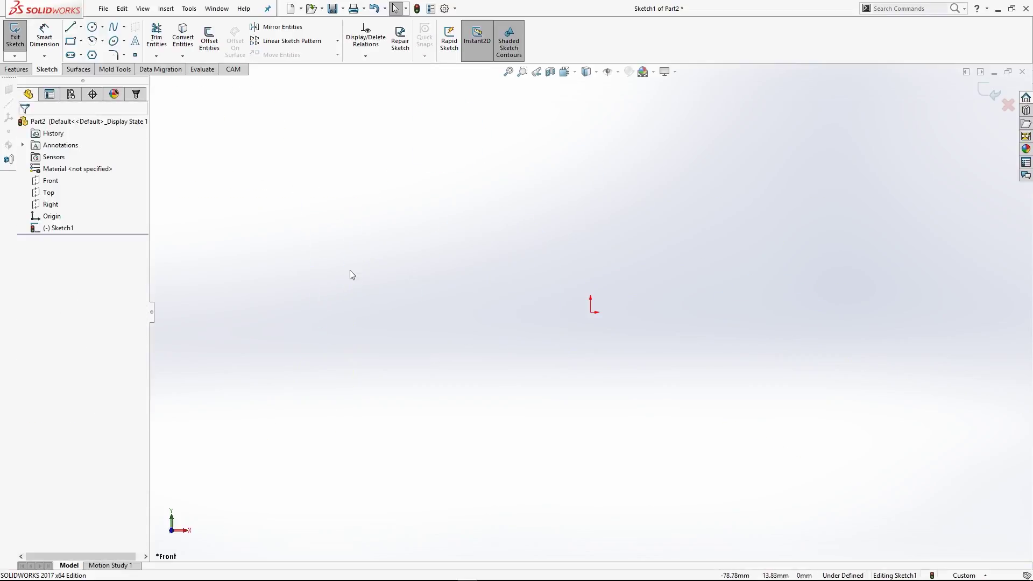